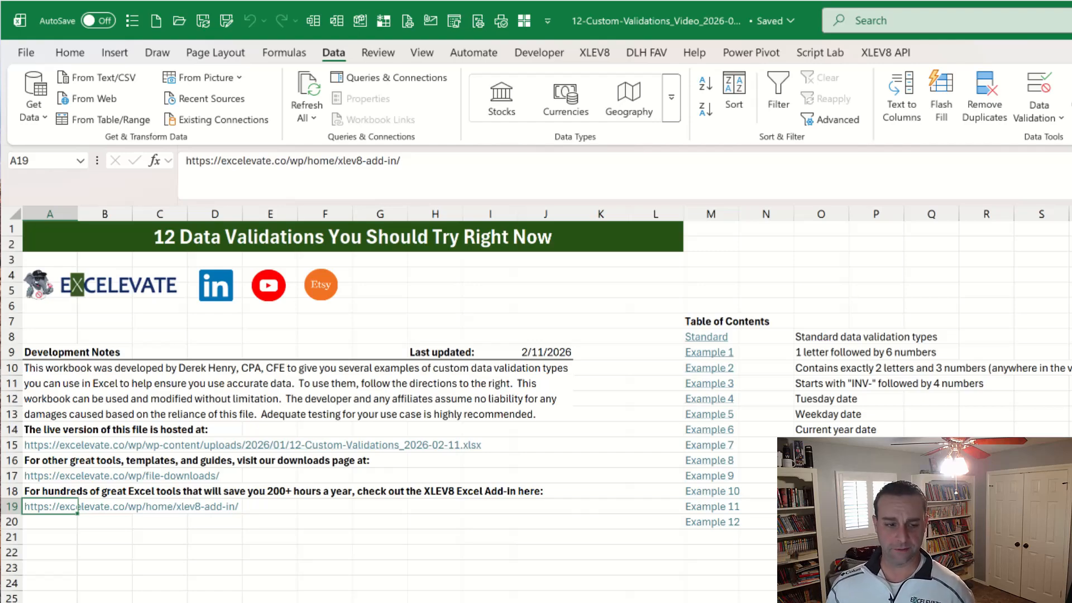
On the standard examples sheet, examine the allowed data validation types and the whole number comparison options without applying any.
{"action": "key", "text": "ctrl+Page_Down"}
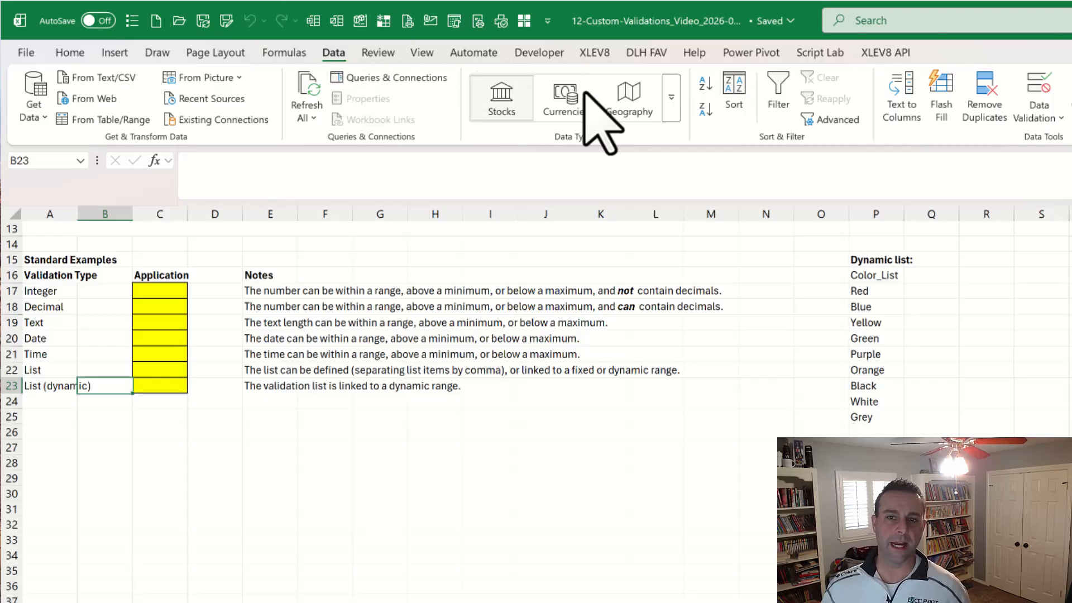
{"action": "left_click", "coordinate": [1030, 94]}
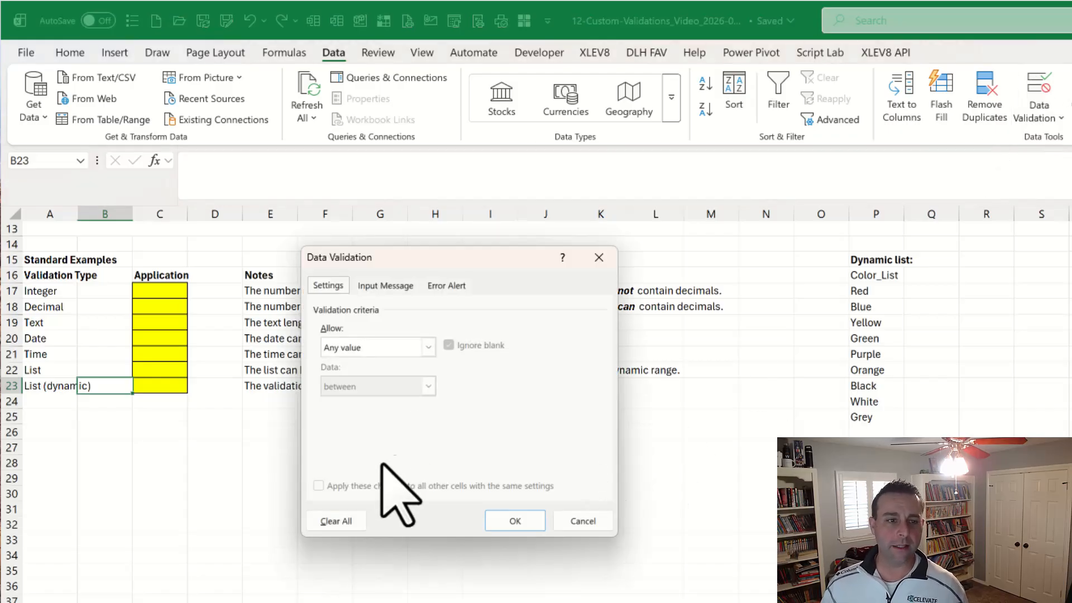
{"action": "left_click", "coordinate": [428, 347]}
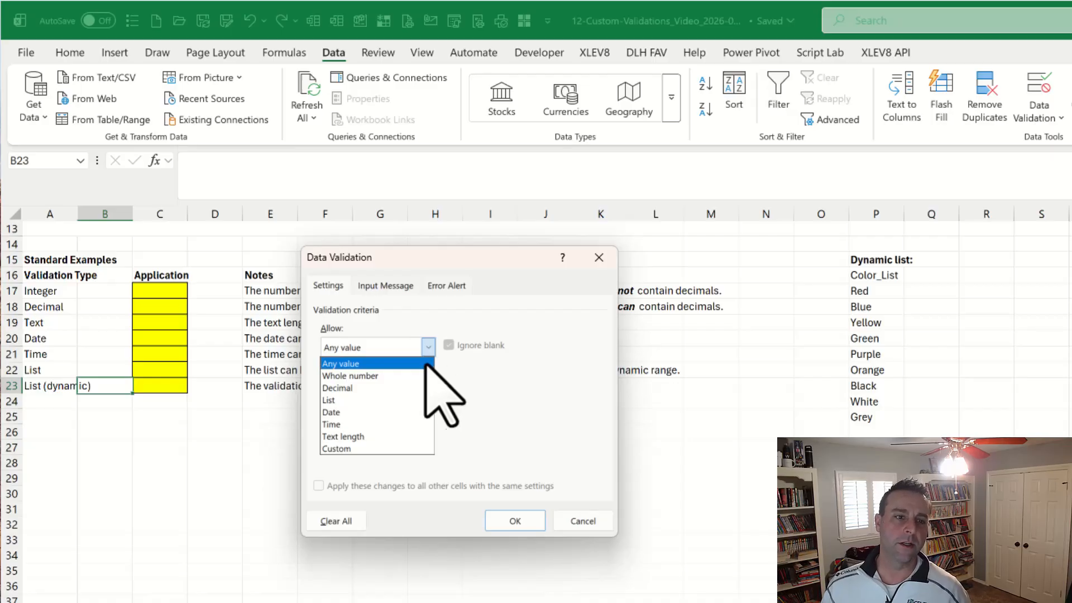
{"action": "left_click", "coordinate": [416, 376]}
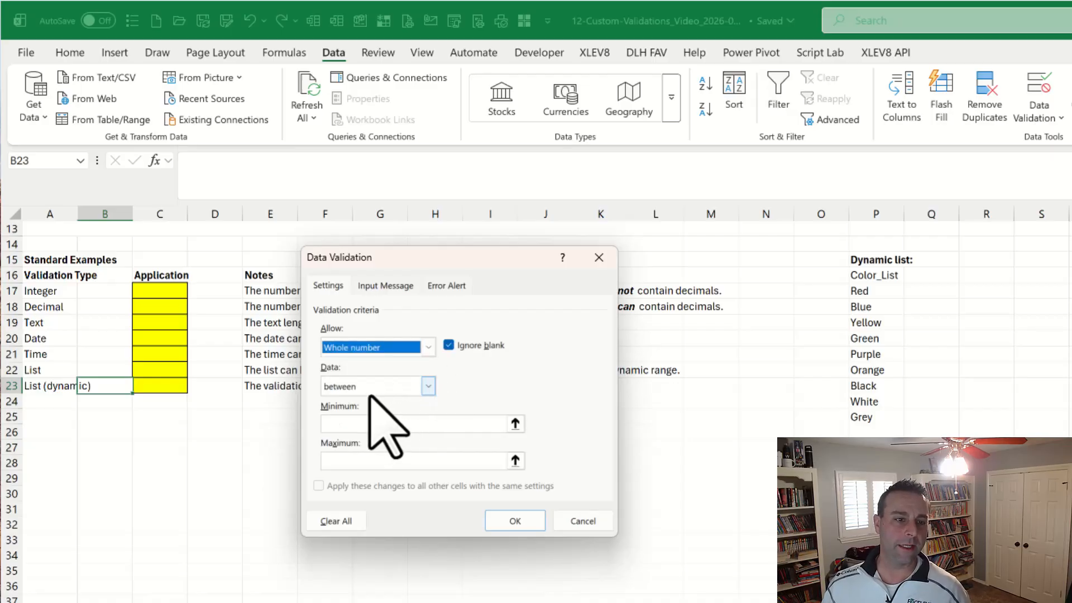
{"action": "left_click", "coordinate": [428, 386]}
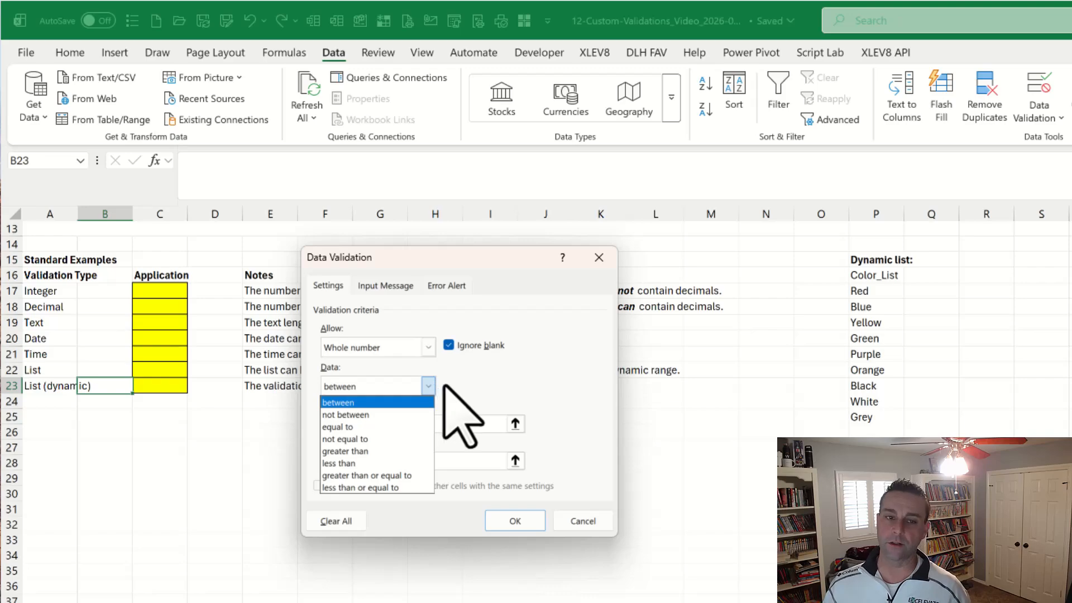
{"action": "left_click", "coordinate": [445, 385]}
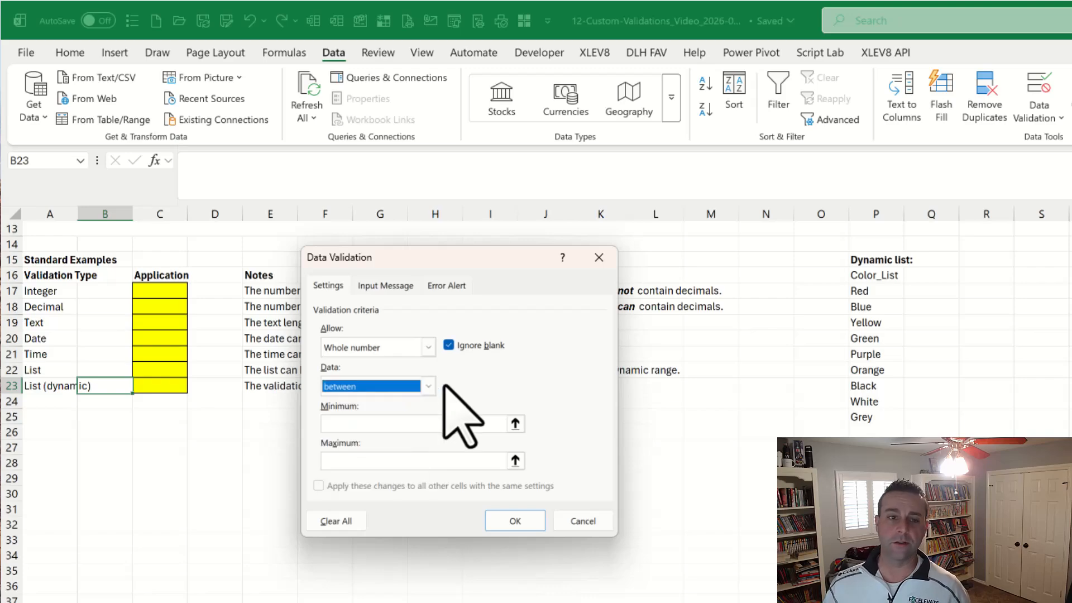
{"action": "left_click", "coordinate": [429, 346]}
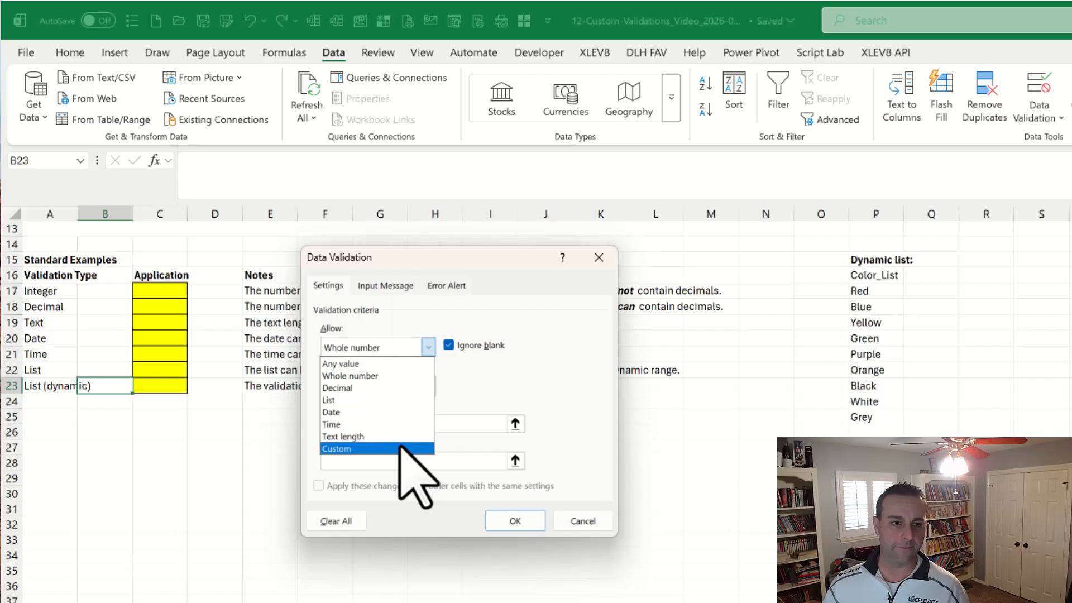
{"action": "left_click", "coordinate": [597, 518]}
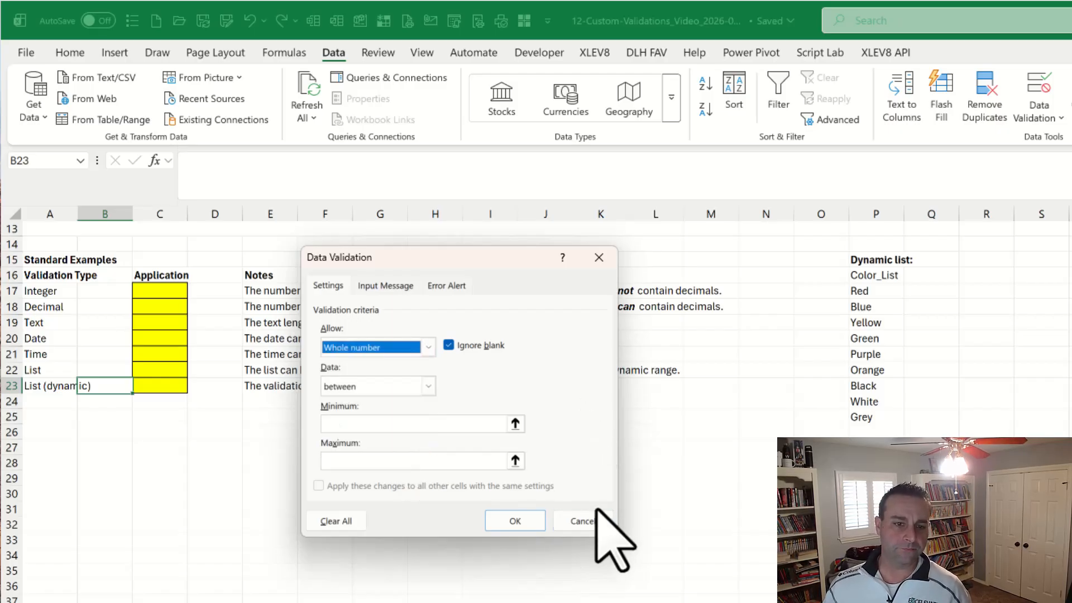
{"action": "left_click", "coordinate": [595, 517]}
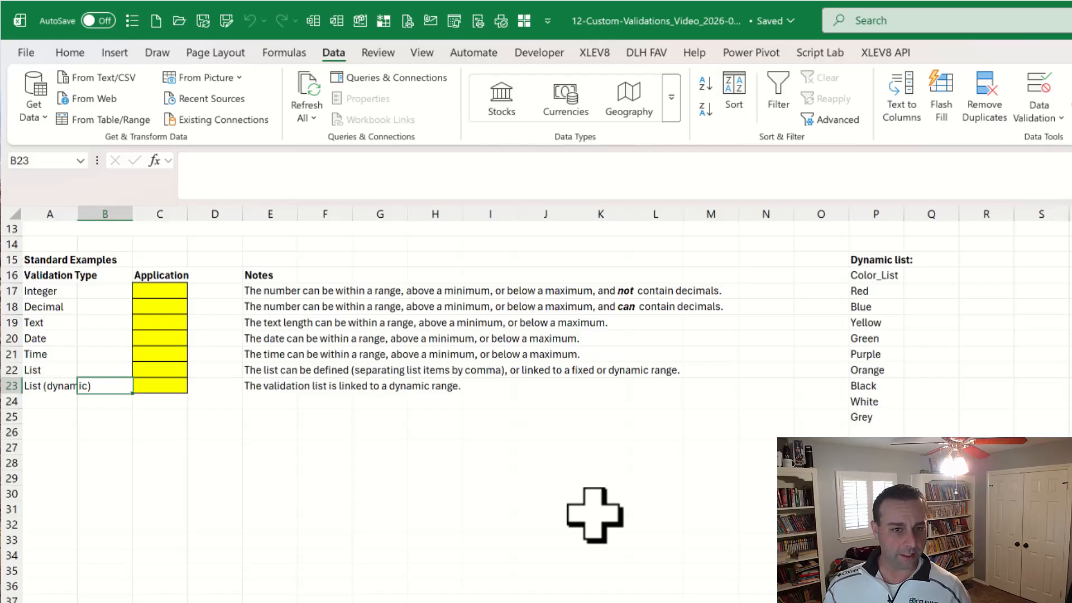
Inspect the data validation settings of the List cell C22, including its source, without changing them.
{"action": "key", "text": "Right"}
{"action": "key", "text": "Up"}
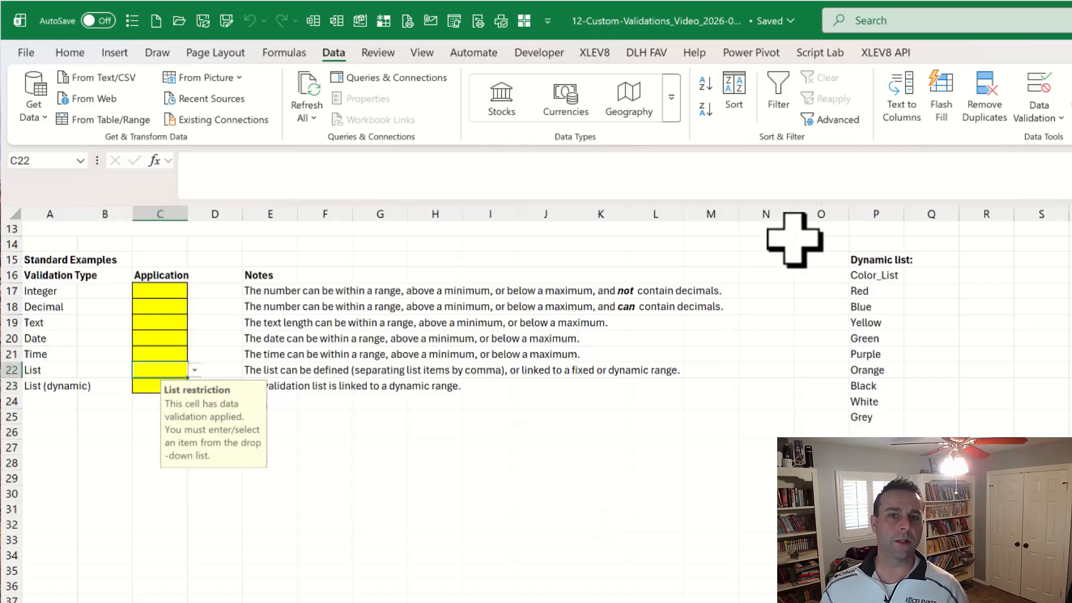
{"action": "left_click", "coordinate": [1050, 81]}
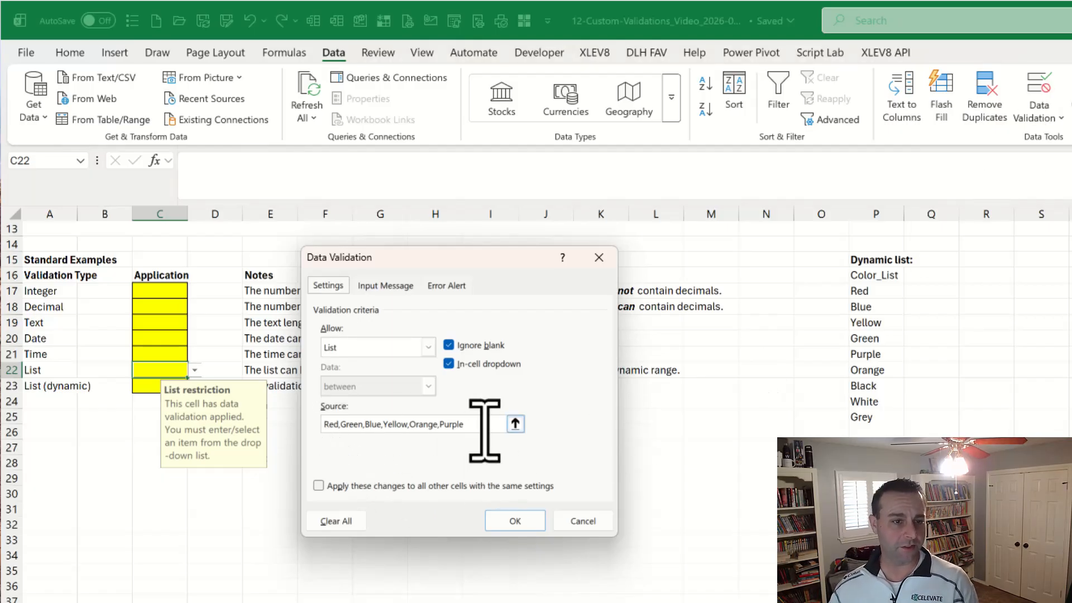
{"action": "left_click", "coordinate": [557, 521]}
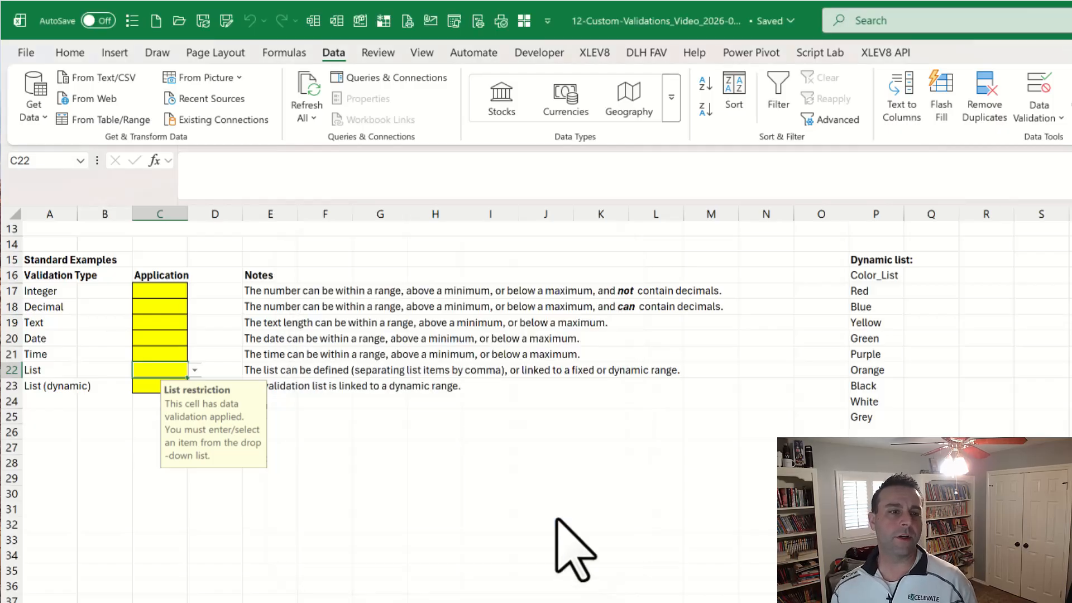
Inspect the validation source of the dynamic list cell C23, the color entries in P17:P25, and the cell's choices.
{"action": "key", "text": "Down"}
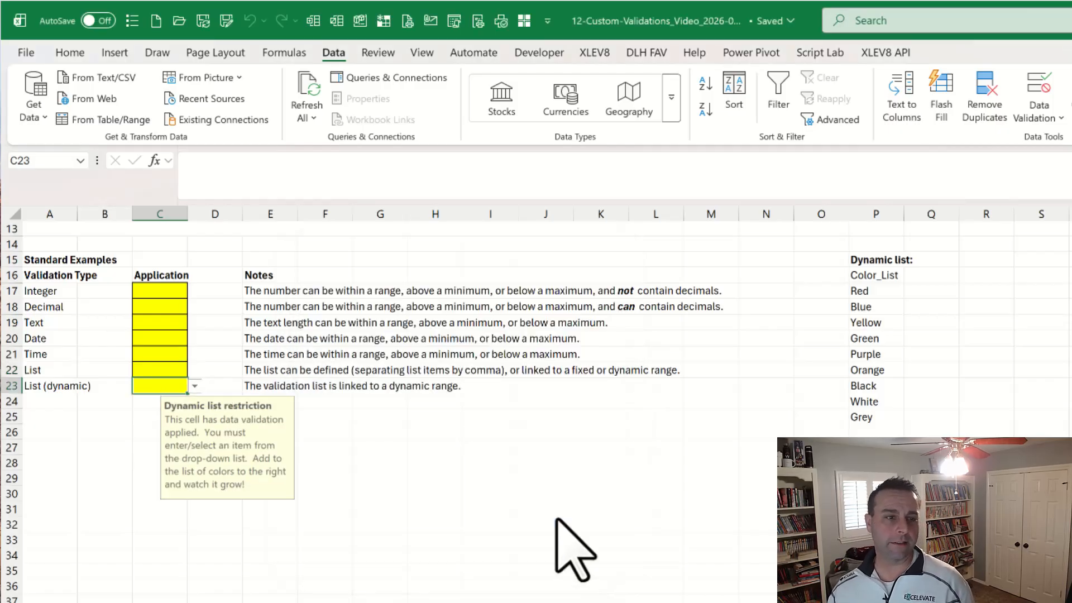
{"action": "left_click", "coordinate": [1038, 92]}
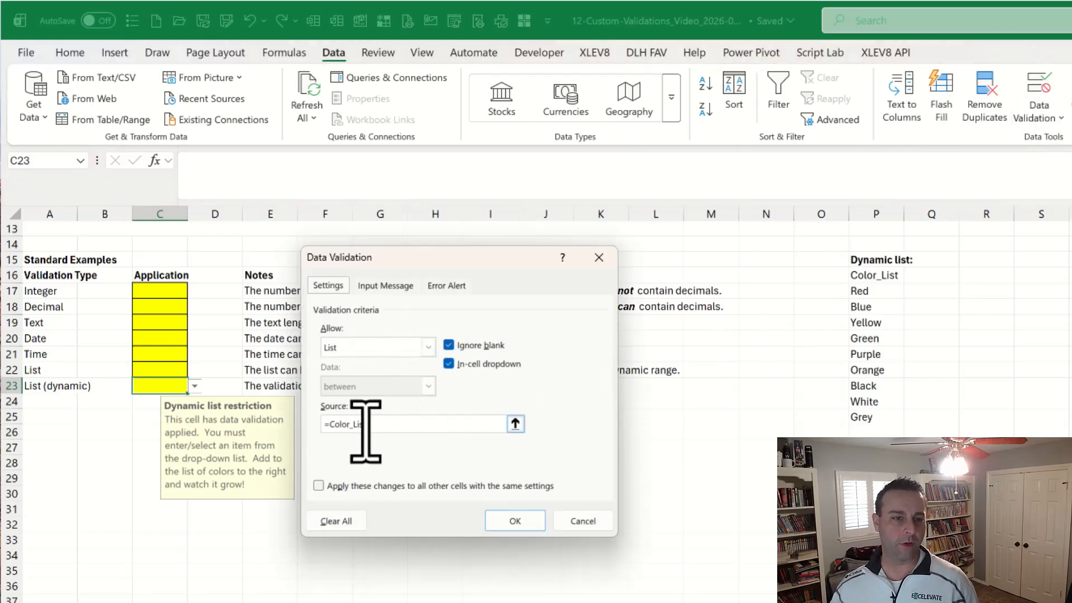
{"action": "left_click", "coordinate": [580, 520]}
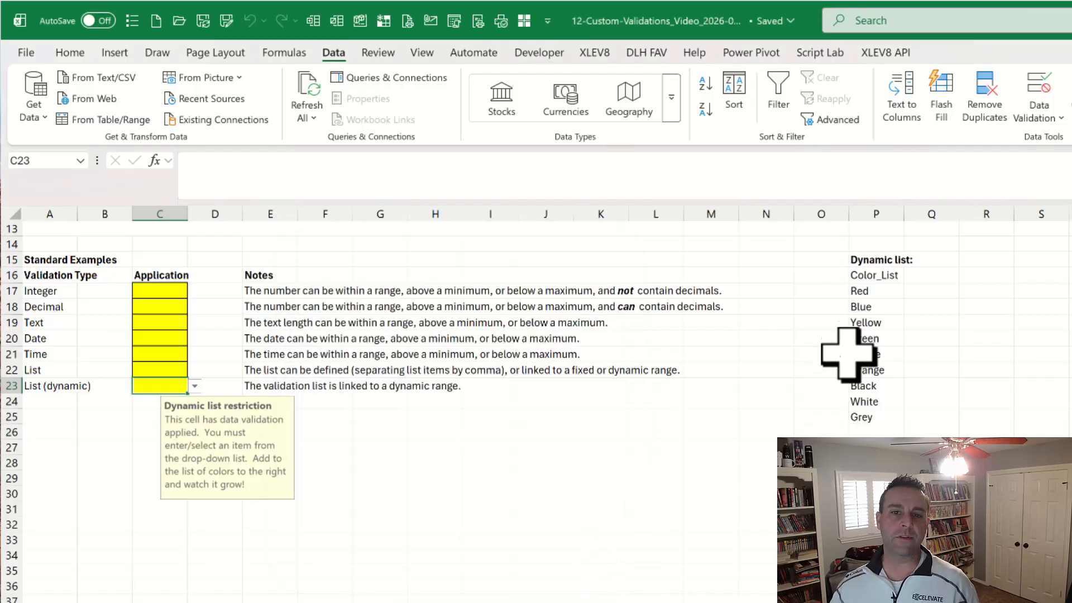
{"action": "left_click_drag", "start_coordinate": [880, 293], "coordinate": [881, 411]}
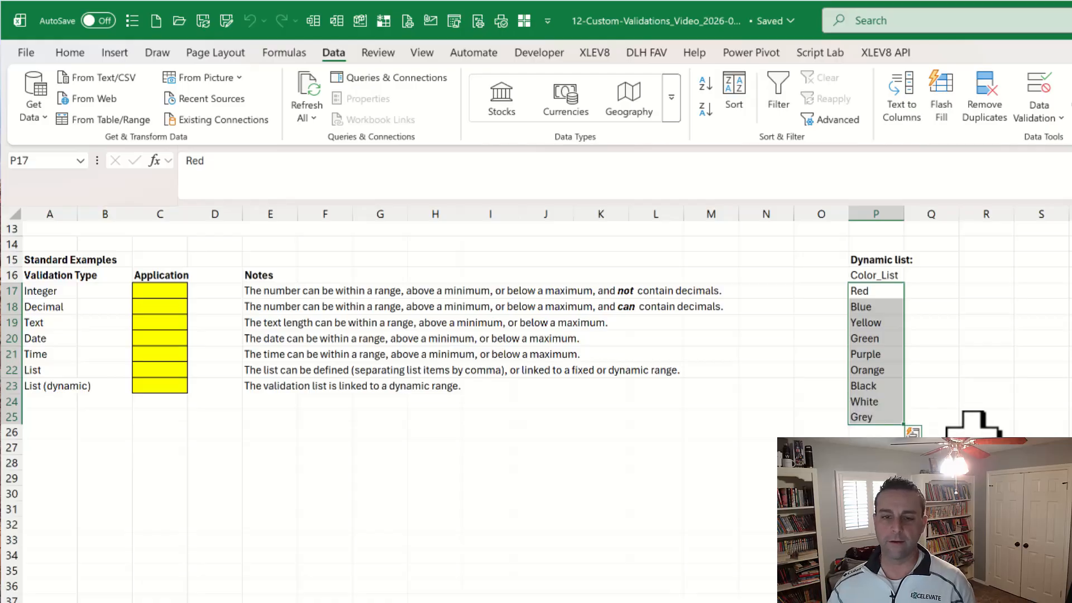
{"action": "left_click", "coordinate": [159, 385]}
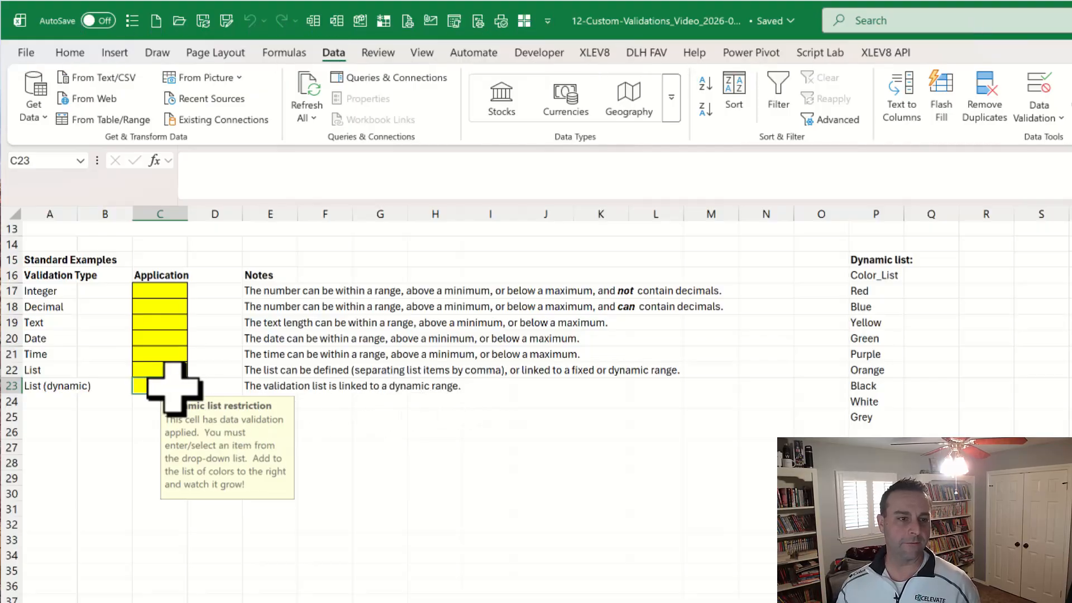
{"action": "key", "text": "alt+Down"}
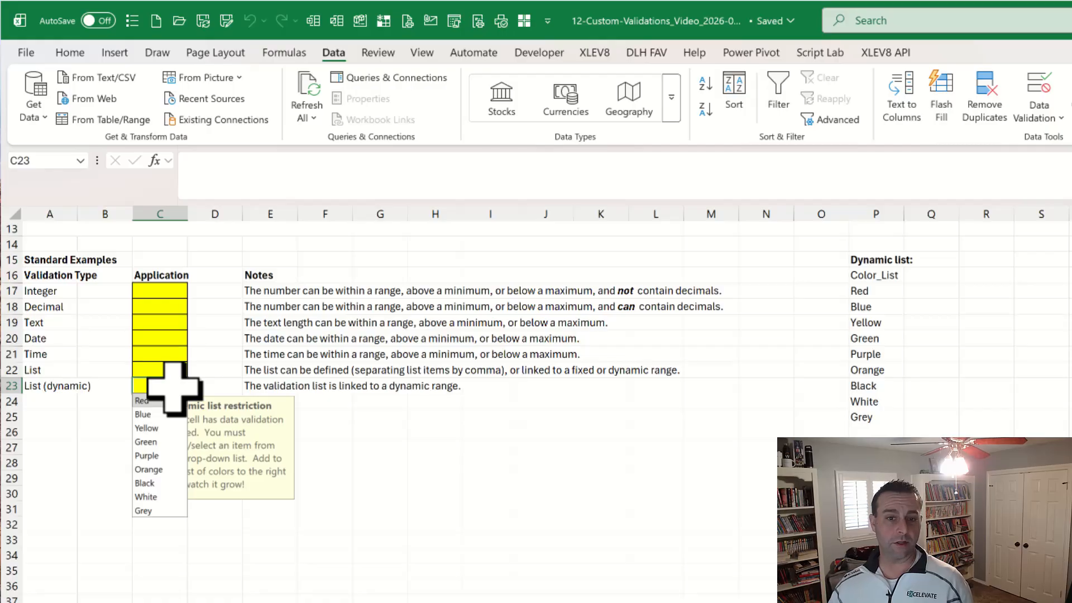
{"action": "key", "text": "Escape"}
Add Pink at the end of the dynamic color list in P26 and check the choices offered in C23.
{"action": "left_click", "coordinate": [874, 432]}
{"action": "type", "text": "Pink"}
{"action": "key", "text": "Return"}
{"action": "left_click", "coordinate": [155, 388]}
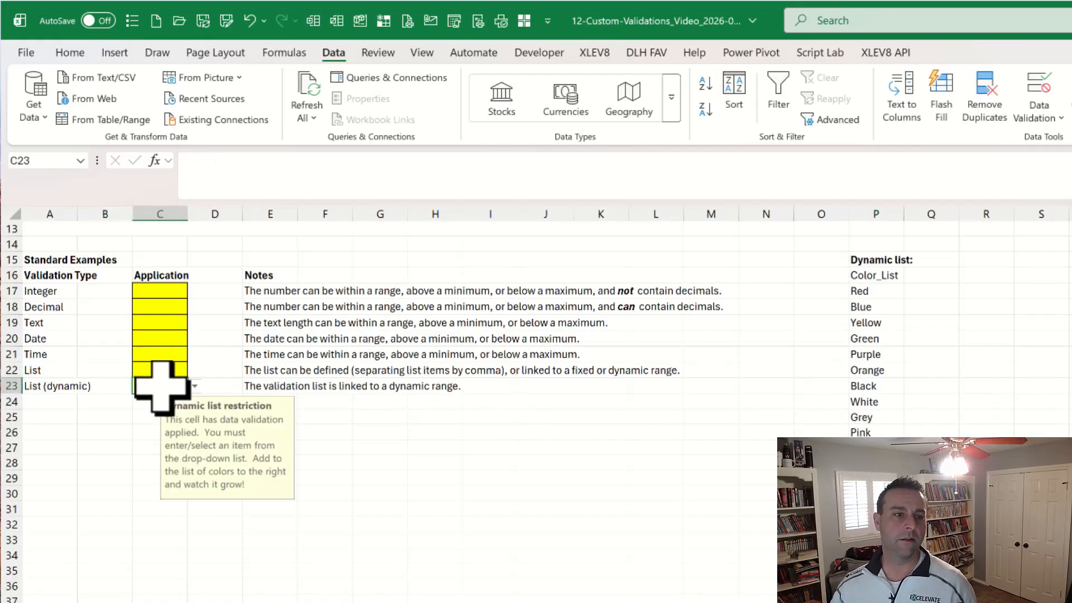
{"action": "key", "text": "alt+Down"}
{"action": "key", "text": "Escape"}
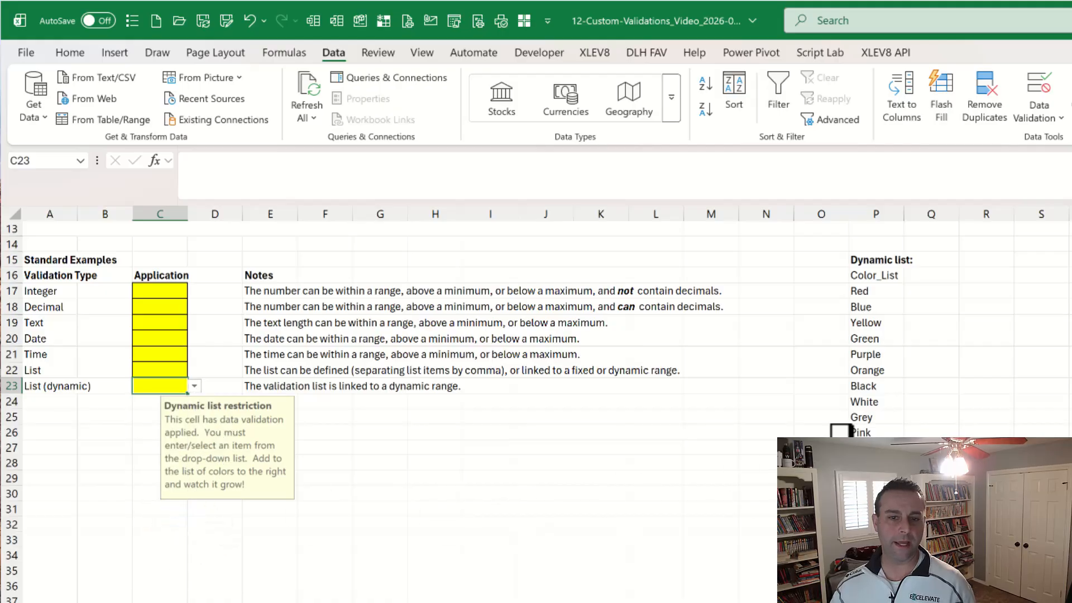
Delete the color entries in P23:P27 and check the choices offered in C23.
{"action": "left_click_drag", "start_coordinate": [865, 387], "coordinate": [871, 446]}
{"action": "key", "text": "Delete"}
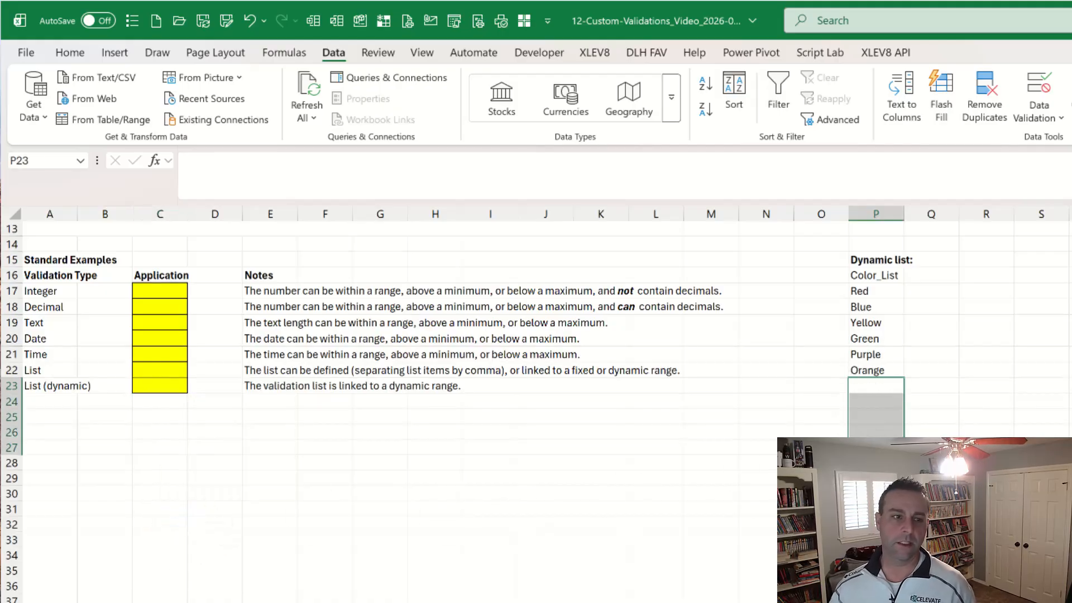
{"action": "left_click", "coordinate": [159, 386]}
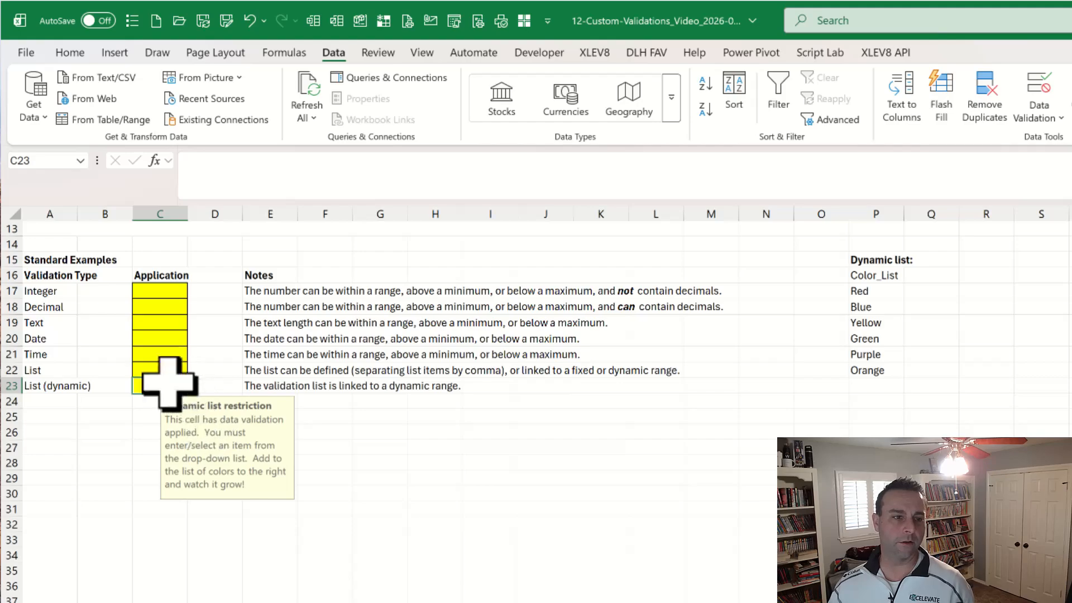
{"action": "left_click", "coordinate": [193, 385]}
{"action": "key", "text": "Escape"}
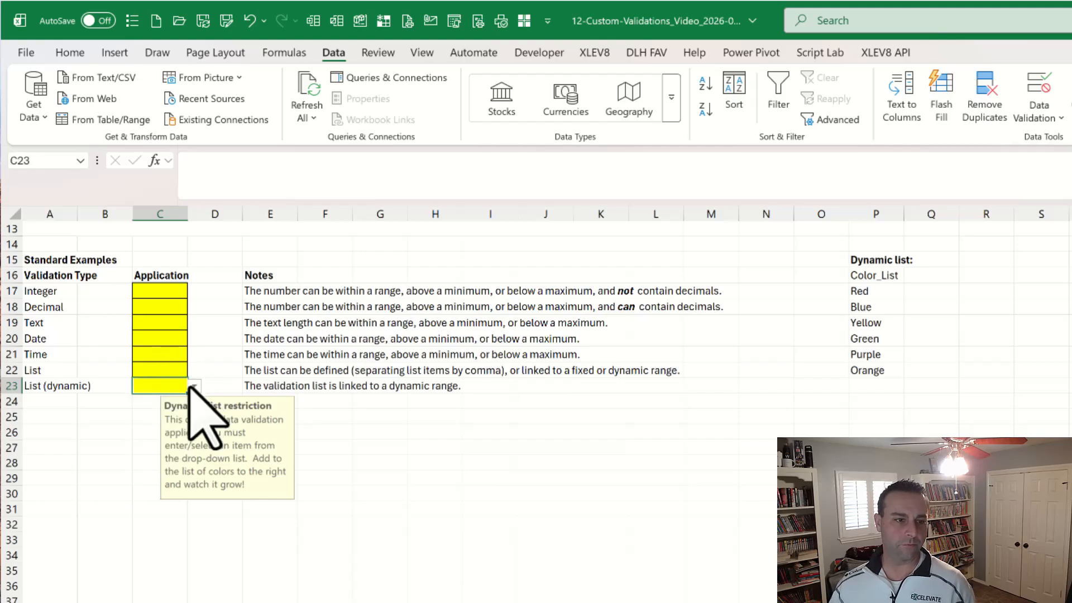
{"action": "left_click", "coordinate": [157, 402]}
{"action": "key", "text": "Left"}
{"action": "key", "text": "Left"}
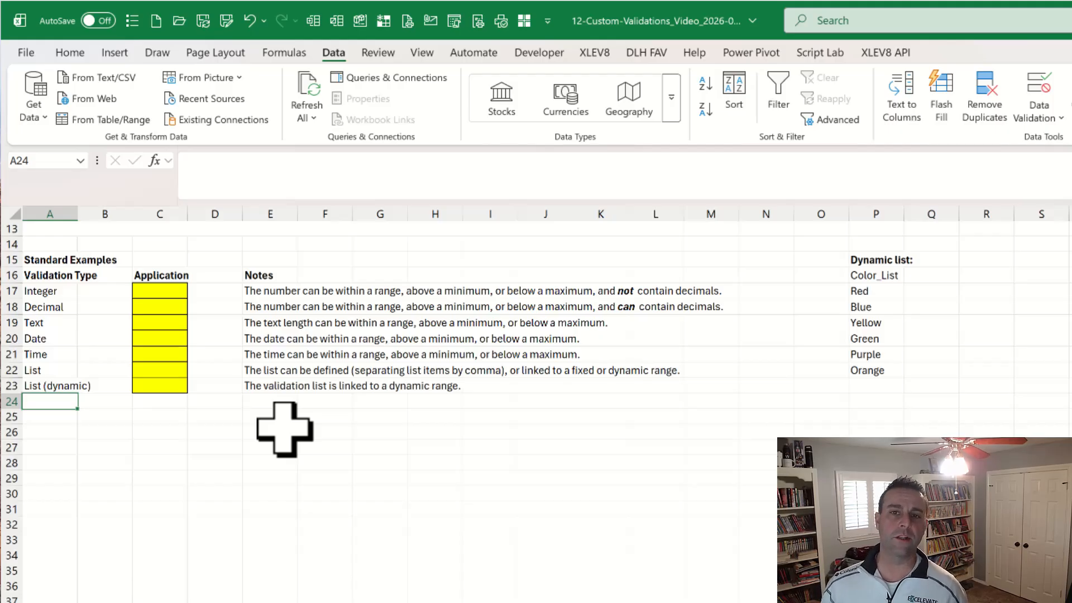
On the Example 1 sheet, give A5 a Custom validation with the formula =AND(NOT(ISNUMBER(VALUE(LEFT(A5,1)))),ISNUMBER(VALUE(RIGHT(A5,6))),LEN(A5)=7).
{"action": "key", "text": "ctrl+Page_Down"}
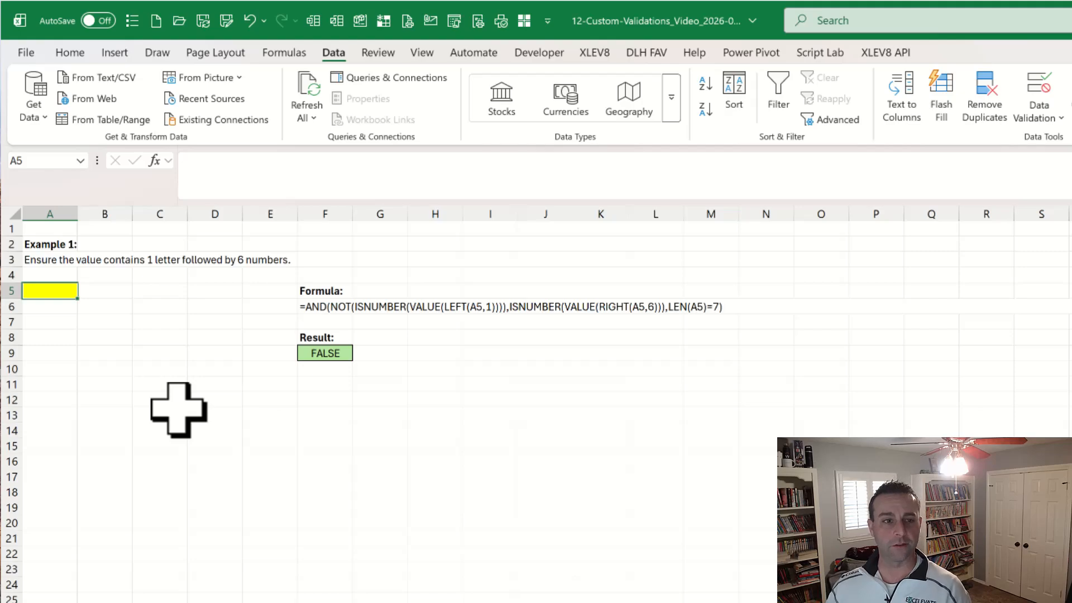
{"action": "left_click", "coordinate": [1040, 87]}
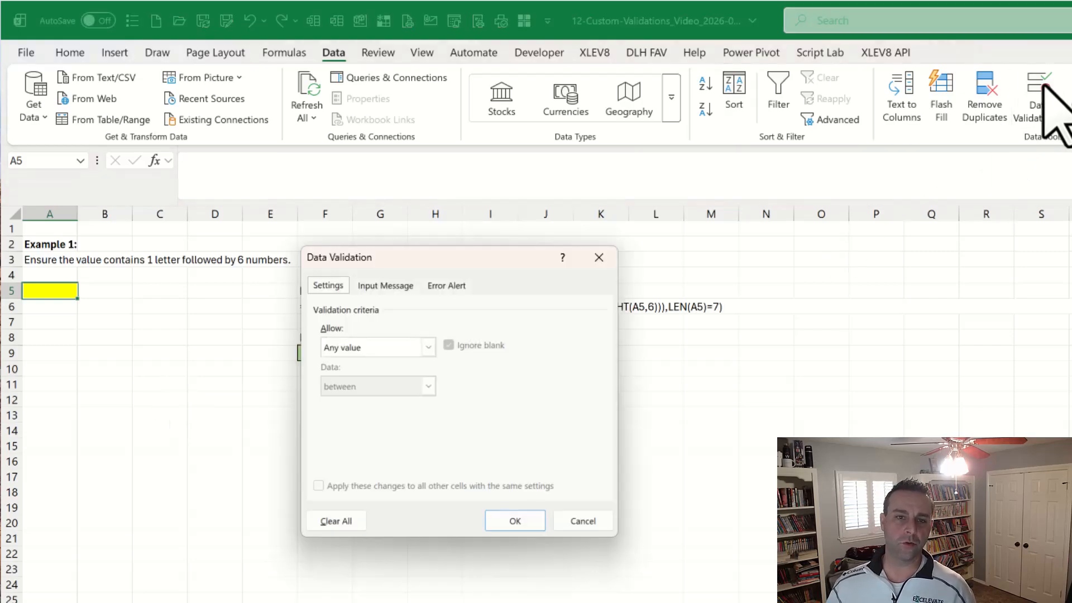
{"action": "left_click", "coordinate": [428, 347]}
{"action": "left_click", "coordinate": [376, 450]}
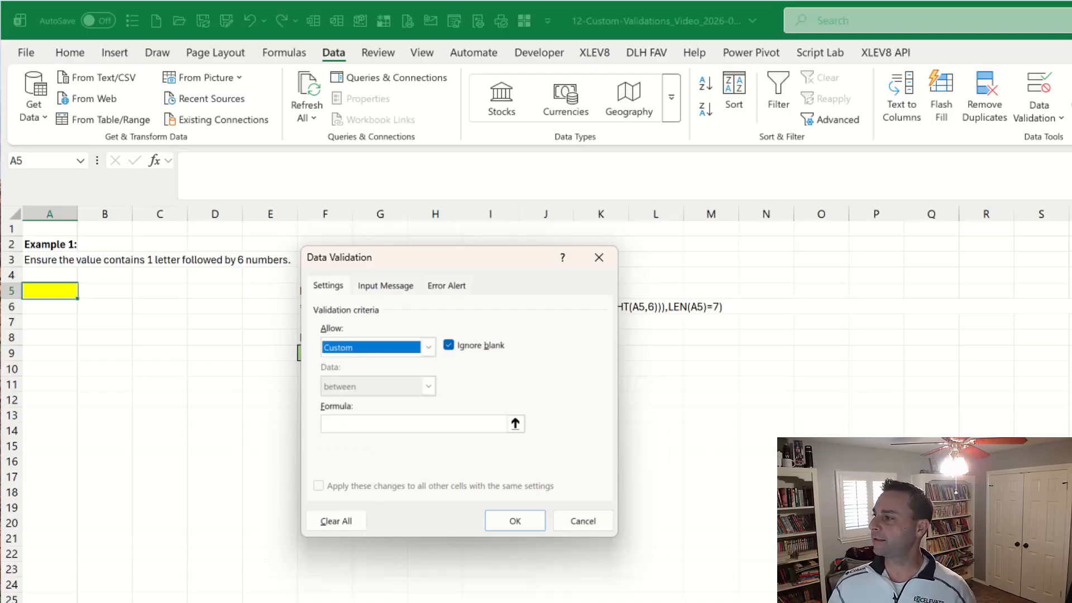
{"action": "key", "text": "alt+Tab"}
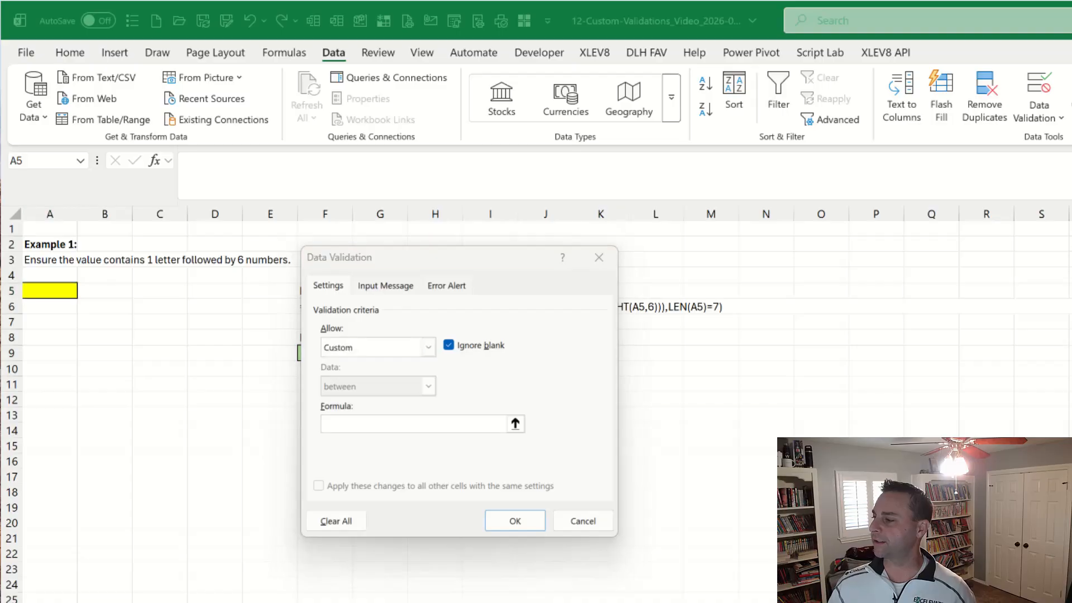
{"action": "left_click", "coordinate": [422, 422]}
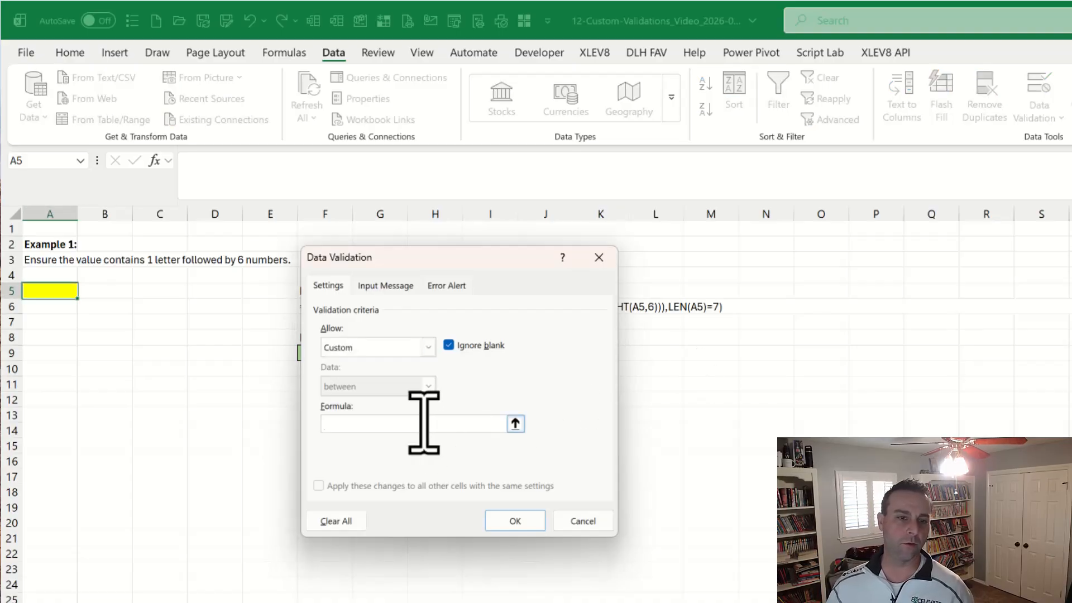
{"action": "key", "text": "ctrl+v"}
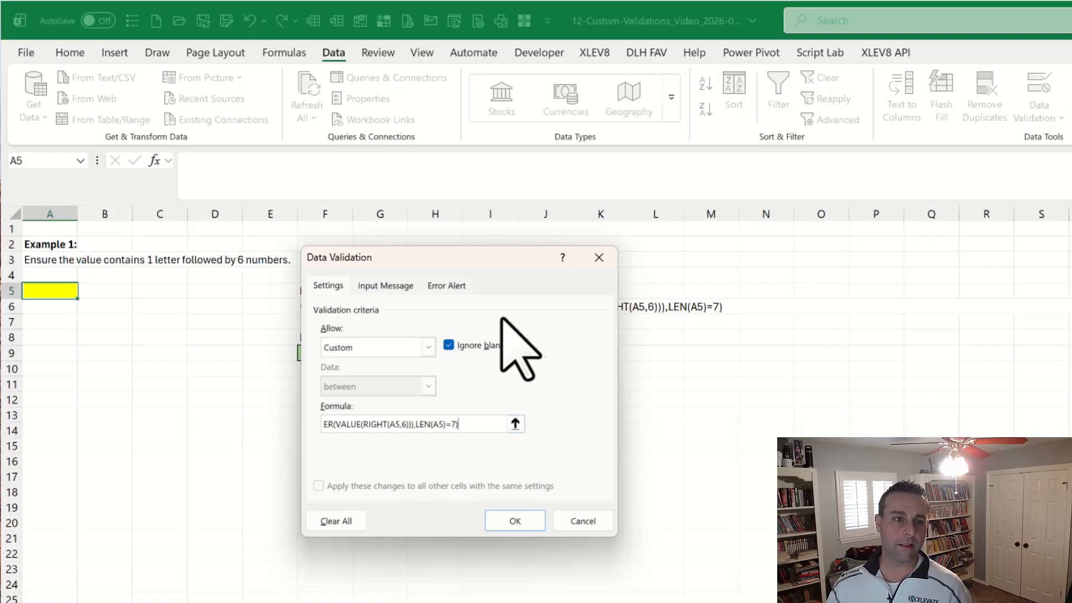
Set the input message title to "Validation requirements" and its text to "Please enter 1 letter and then 6 numbers in a text string.".
{"action": "left_click", "coordinate": [386, 285]}
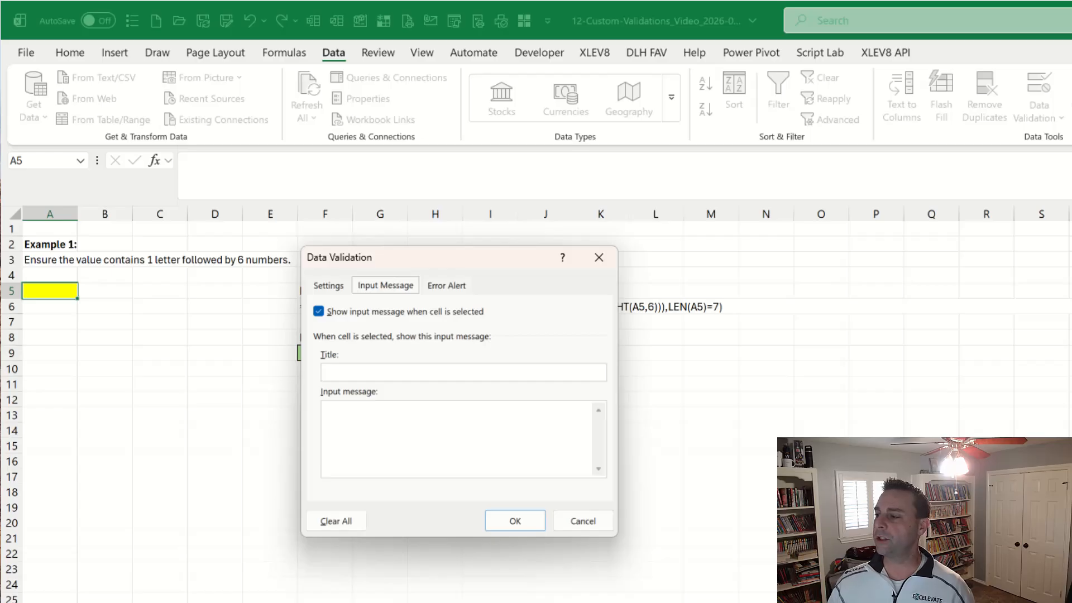
{"action": "left_click", "coordinate": [401, 368]}
{"action": "type", "text": "Validation requirements"}
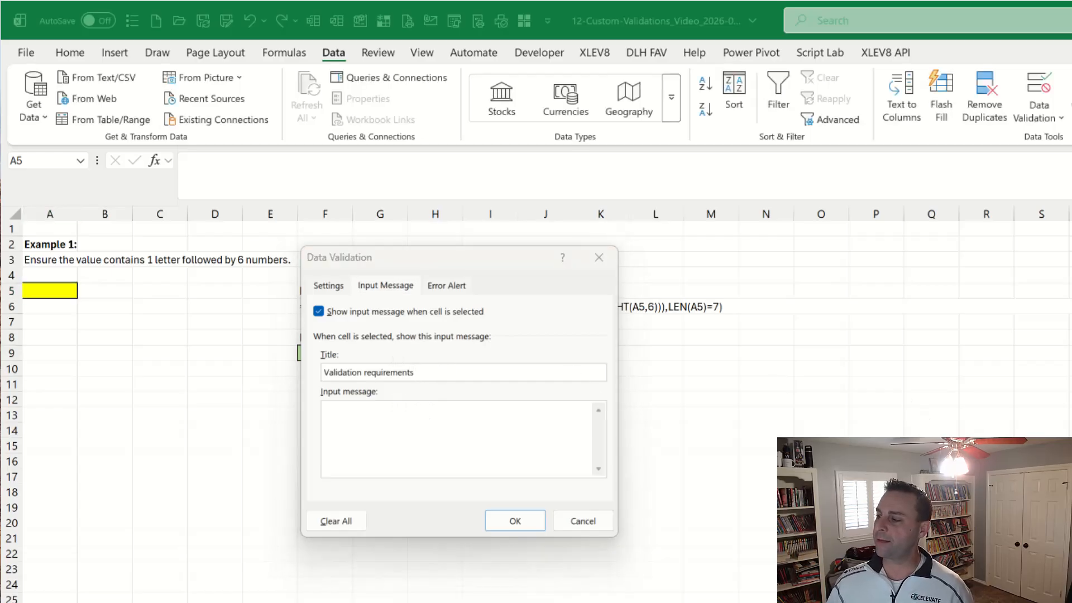
{"action": "left_click", "coordinate": [441, 424]}
{"action": "type", "text": "Please enter 1 letter and then 6 numbers in a text string."}
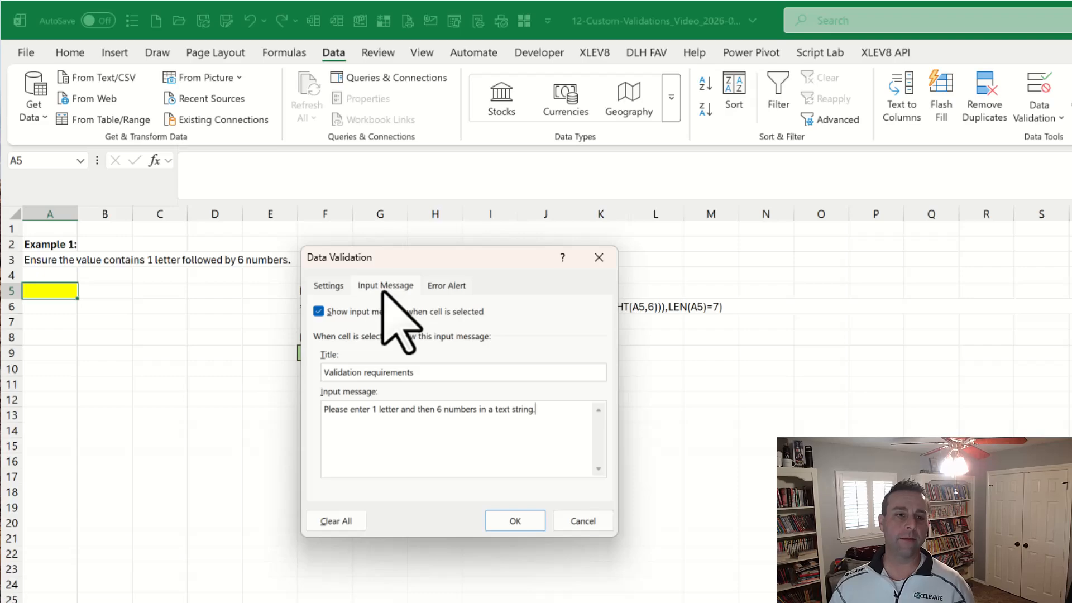
Set the error alert title to "Validation error" and its message to "This cell requires a value with 1 letter and then 6 numbers - please try again.".
{"action": "left_click", "coordinate": [453, 291]}
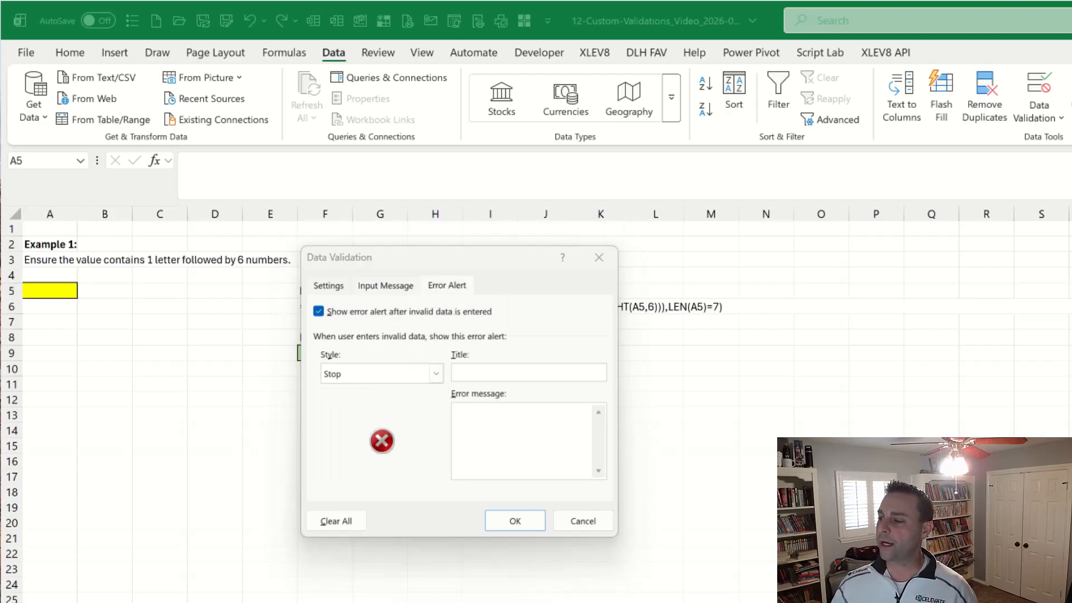
{"action": "left_click", "coordinate": [541, 373]}
{"action": "type", "text": "Validation error"}
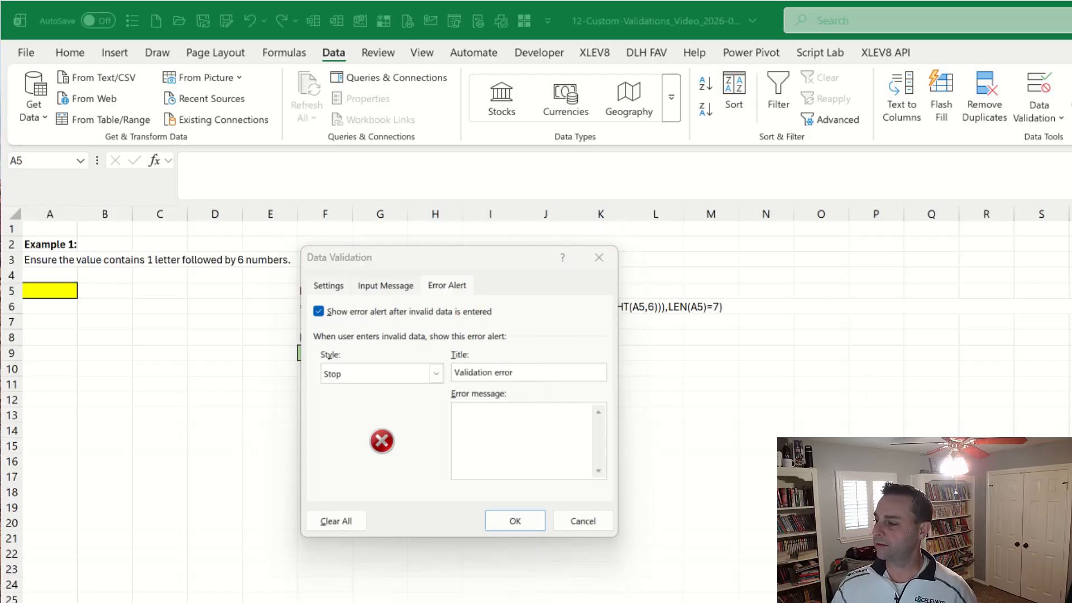
{"action": "left_click", "coordinate": [514, 455]}
{"action": "type", "text": "This cell requires a value with 1 letter and then 6 numbers - please try again."}
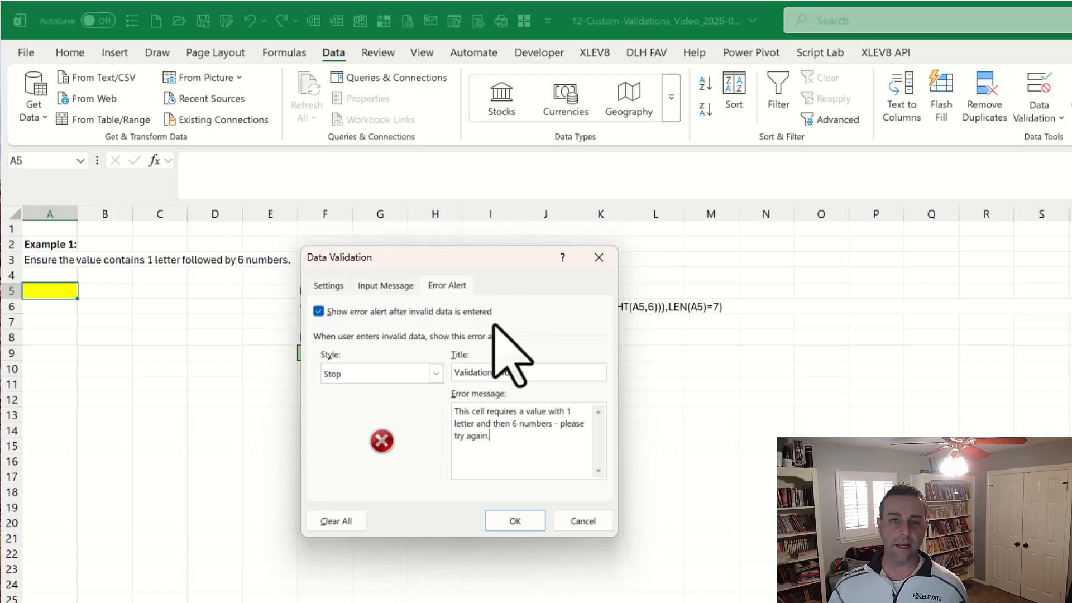
{"action": "left_click", "coordinate": [520, 522]}
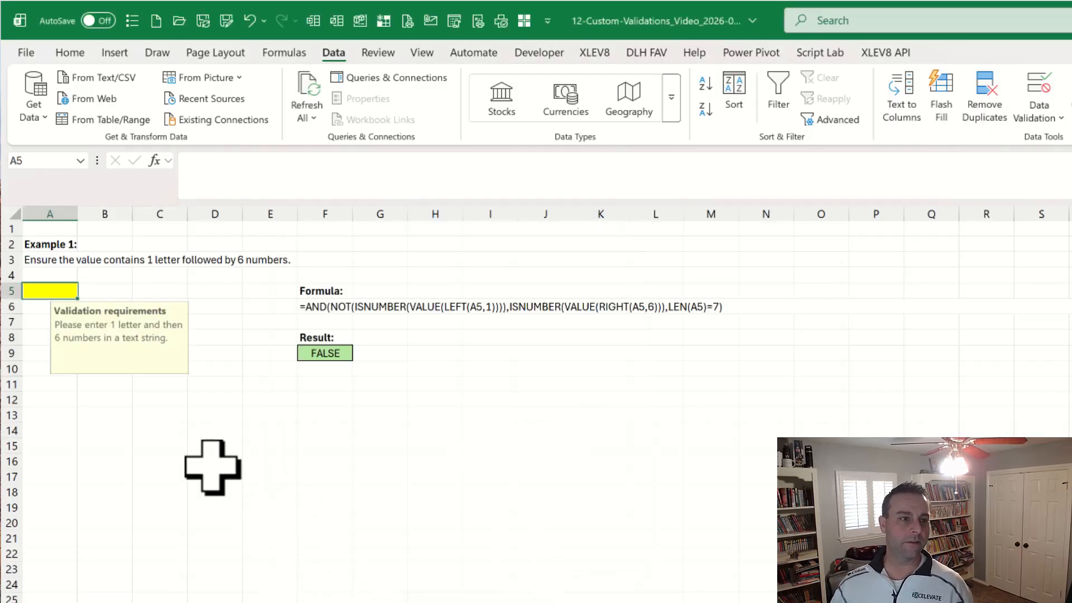
Move off A5 and back onto it to check its input message.
{"action": "key", "text": "Down"}
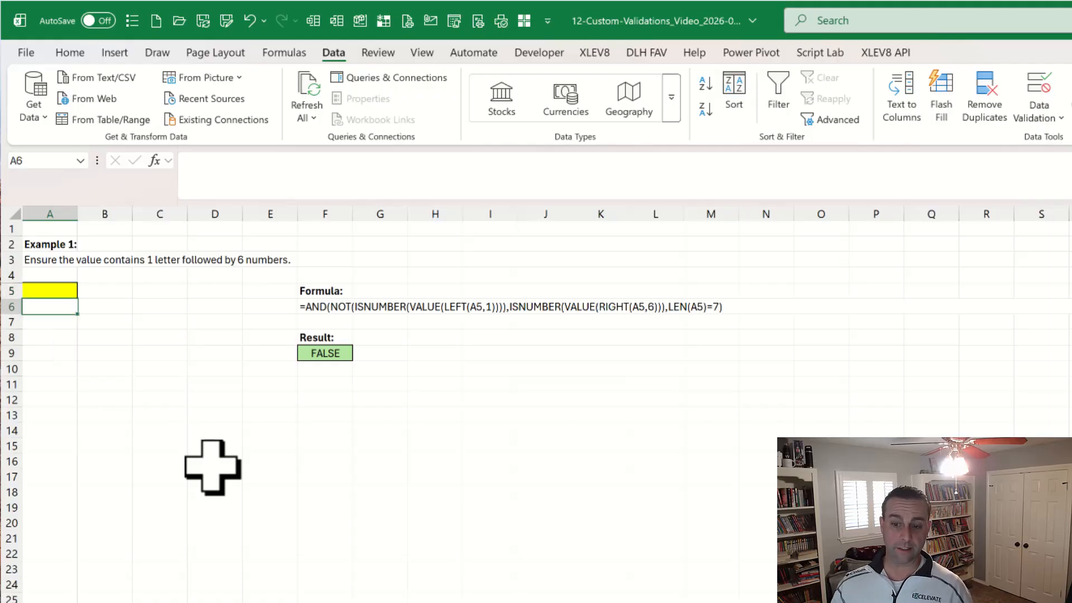
{"action": "key", "text": "Up"}
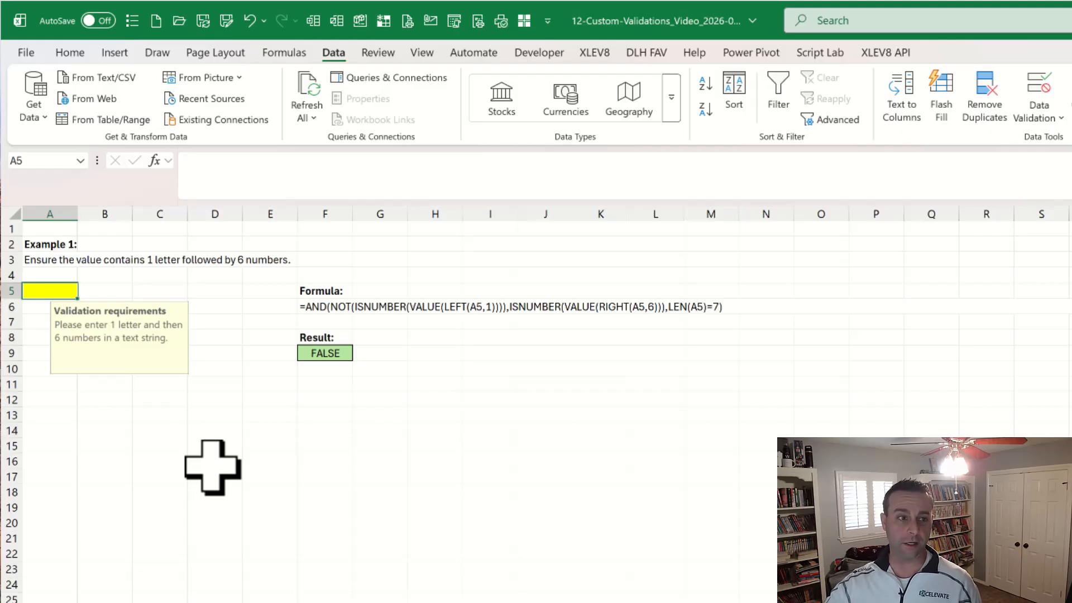
{"action": "key", "text": "Down"}
{"action": "key", "text": "Up"}
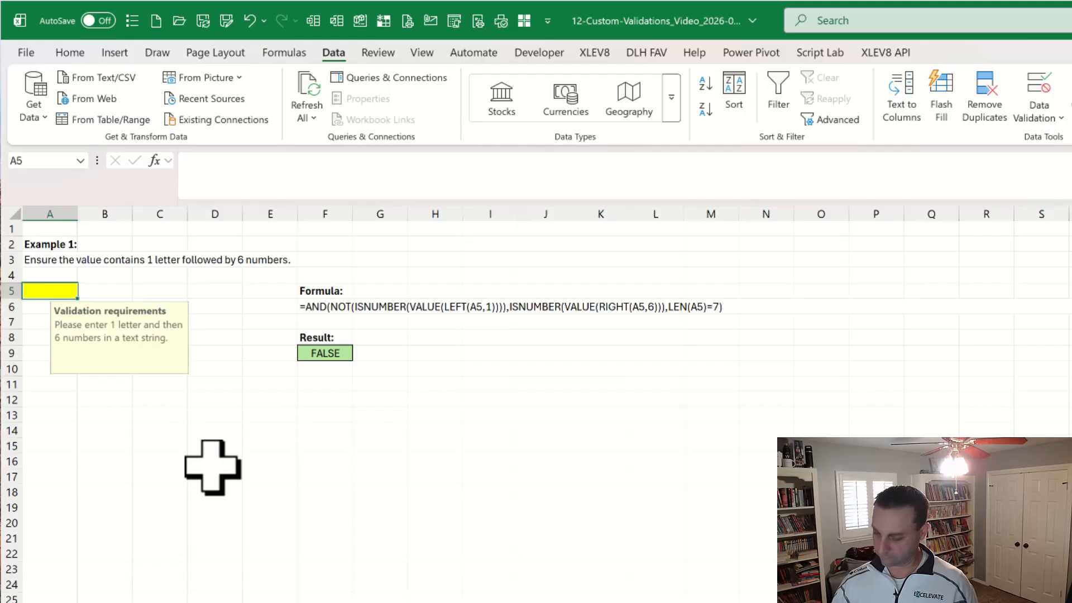
Try to enter 5 in A5 to test the validation rule.
{"action": "type", "text": "5"}
{"action": "key", "text": "Return"}
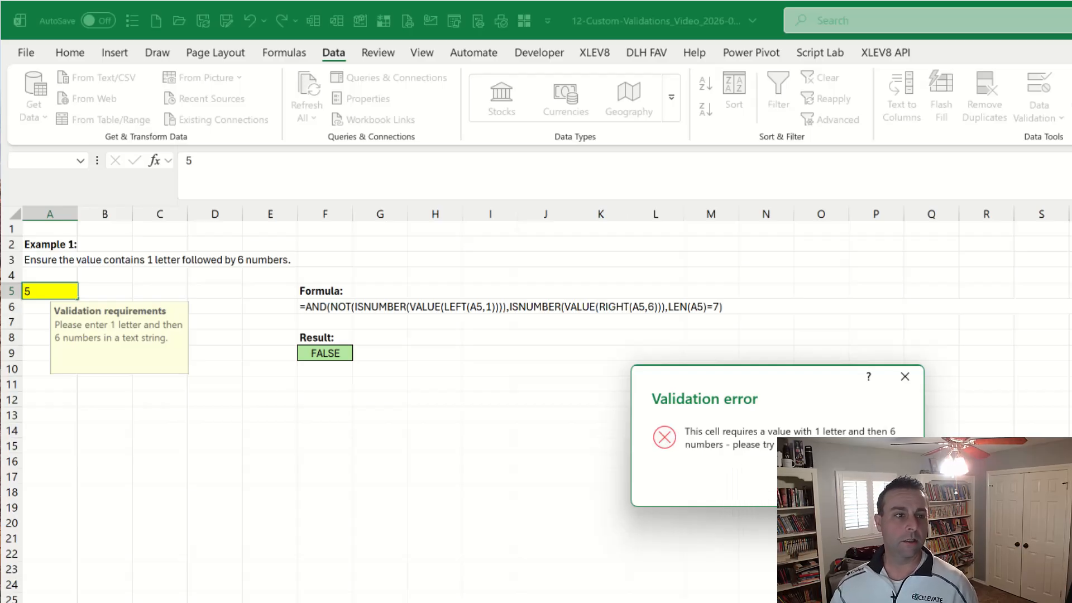
{"action": "left_click", "coordinate": [802, 483]}
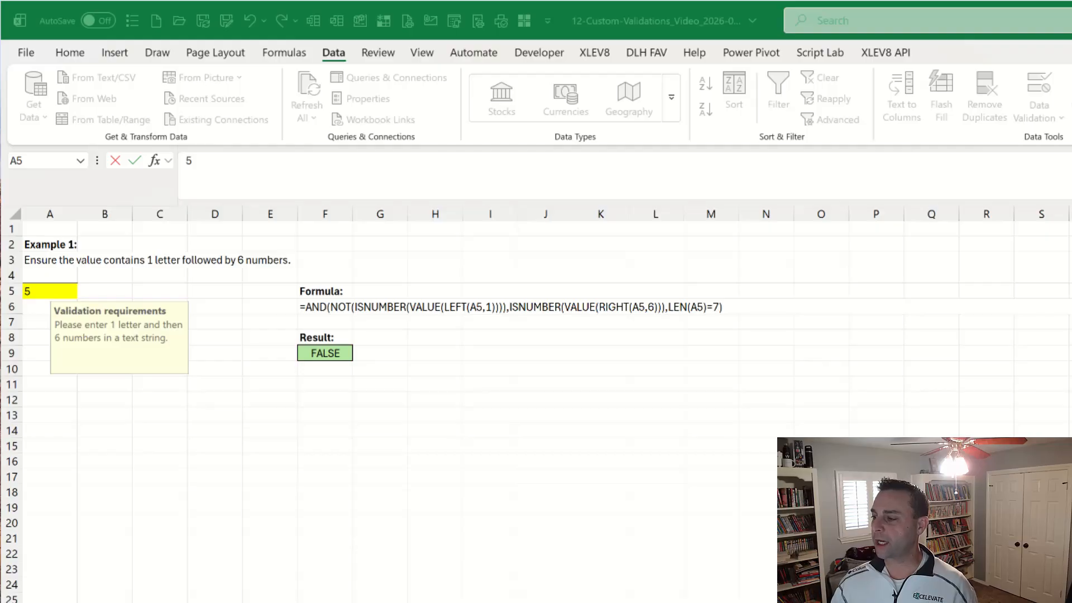
Replace the rejected entry in A5 with x123432.
{"action": "left_click", "coordinate": [59, 291]}
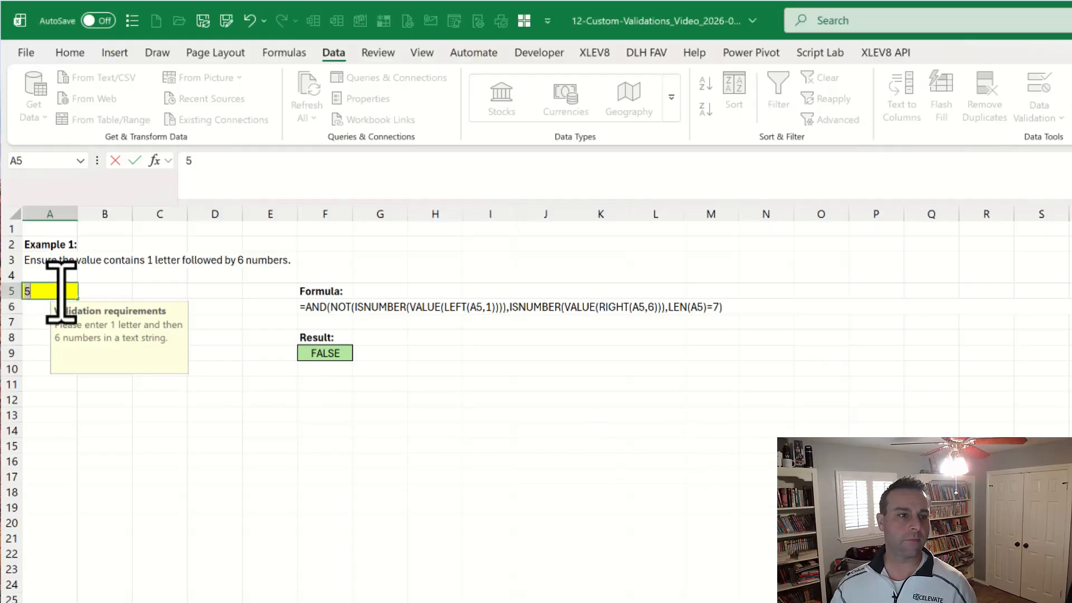
{"action": "type", "text": "x123432"}
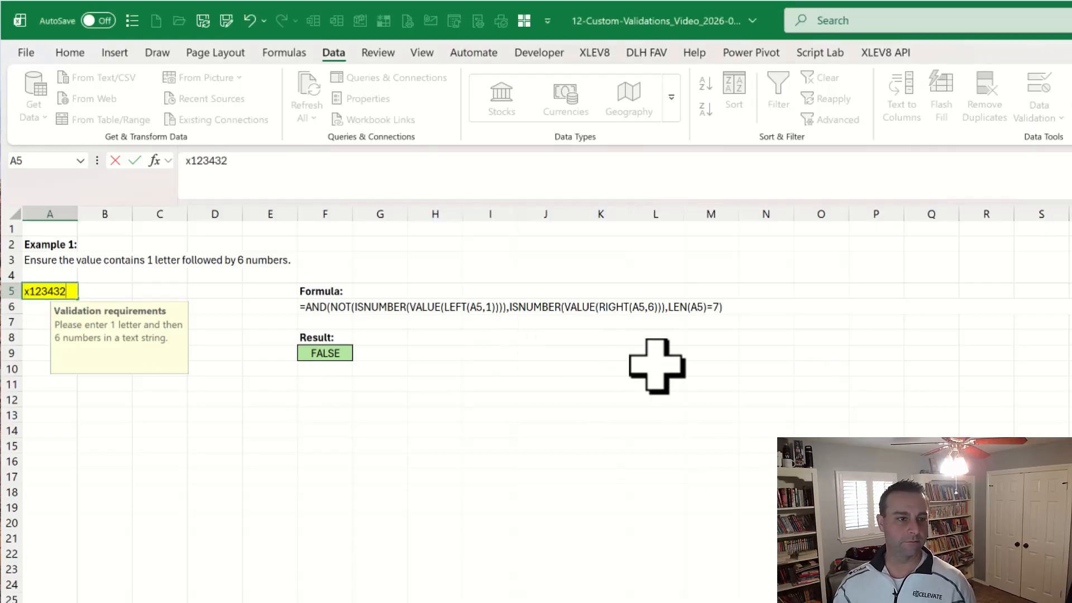
{"action": "key", "text": "Return"}
{"action": "key", "text": "Return"}
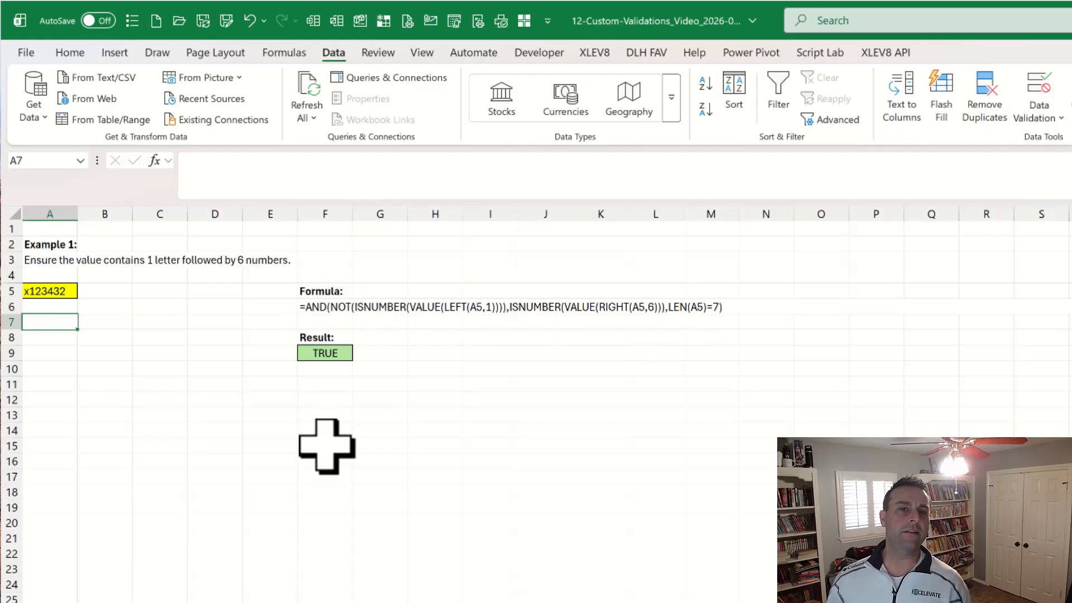
Go through the Example 2, Example 3 and Example 4 sheets and examine their validation formulas.
{"action": "key", "text": "ctrl+Page_Down"}
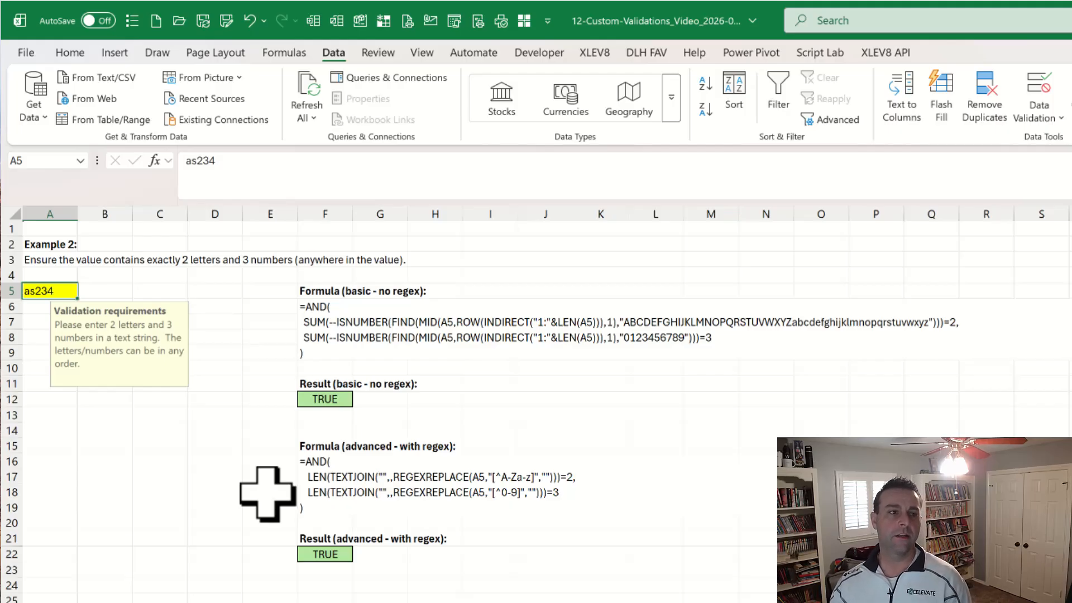
{"action": "key", "text": "ctrl+Page_Down"}
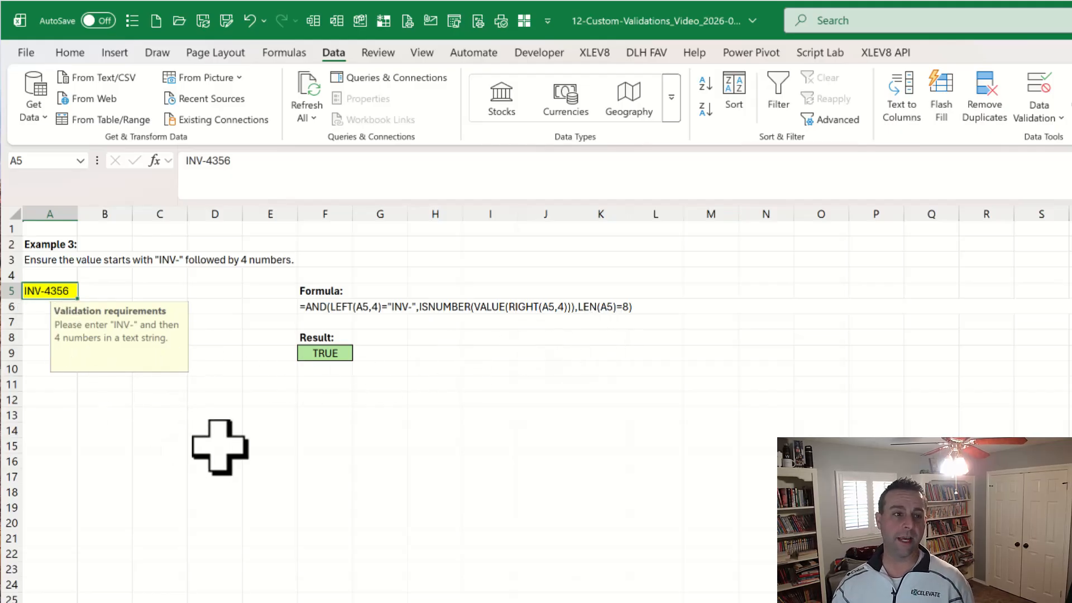
{"action": "key", "text": "ctrl+Page_Down"}
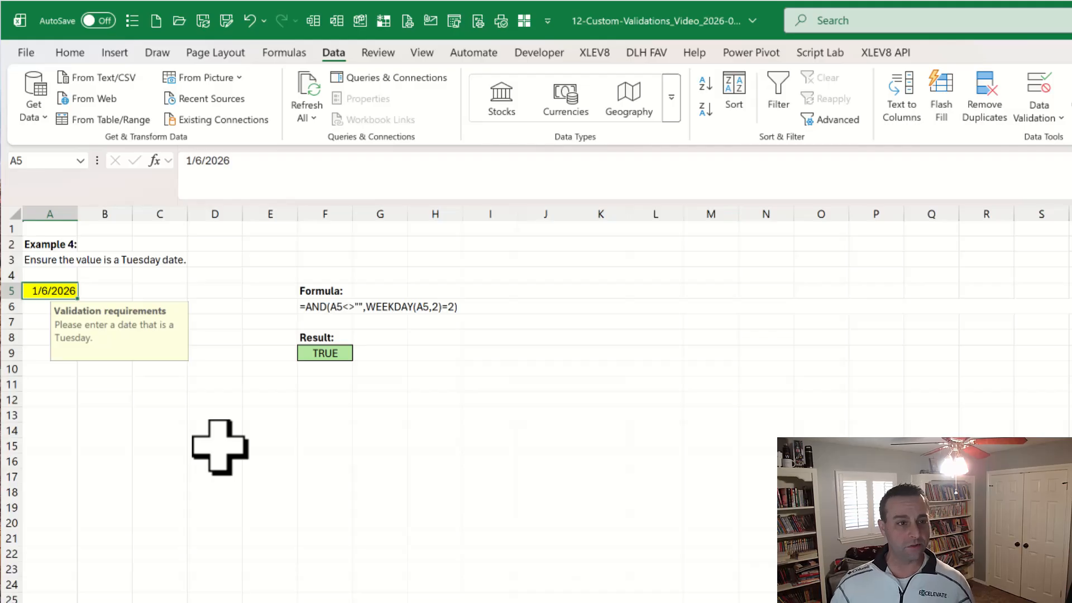
Try to change the date in A5 on the Example 4 sheet to 1/7/2026, and discard the edit.
{"action": "left_click", "coordinate": [201, 162]}
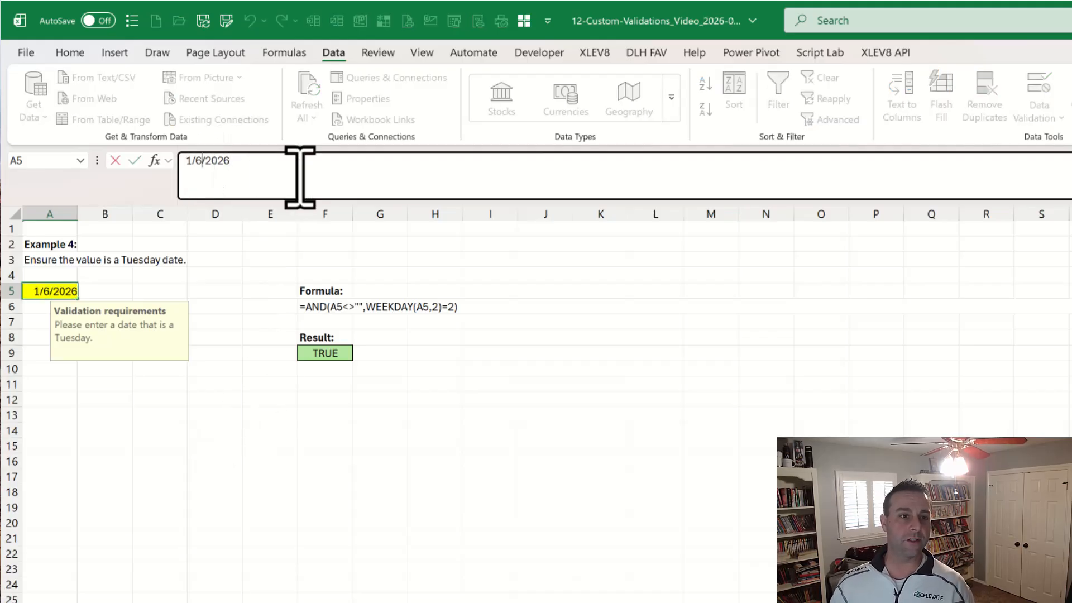
{"action": "key", "text": "BackSpace"}
{"action": "type", "text": "7"}
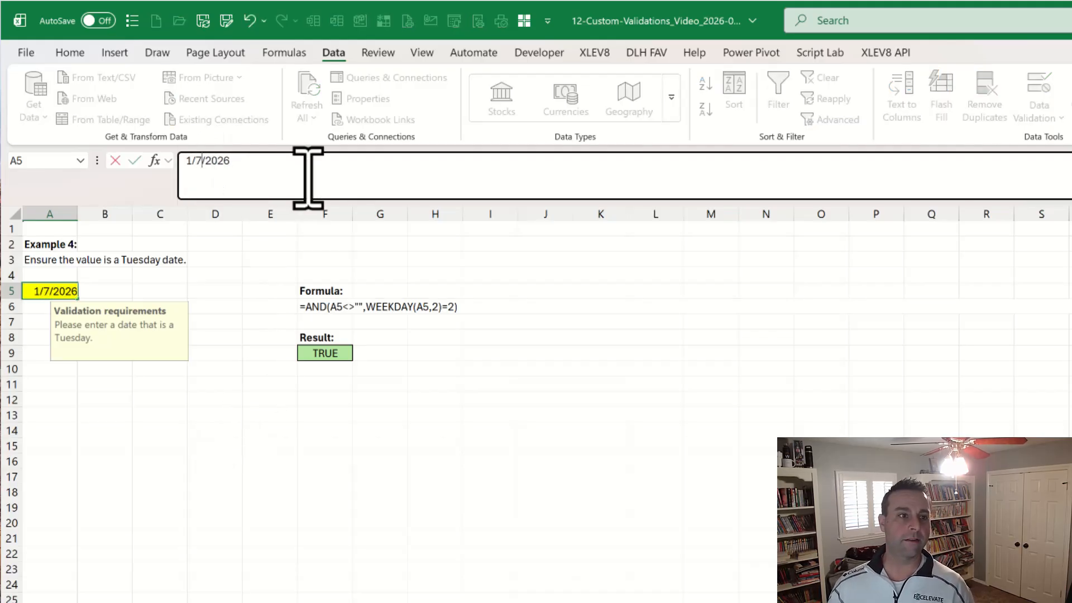
{"action": "key", "text": "Return"}
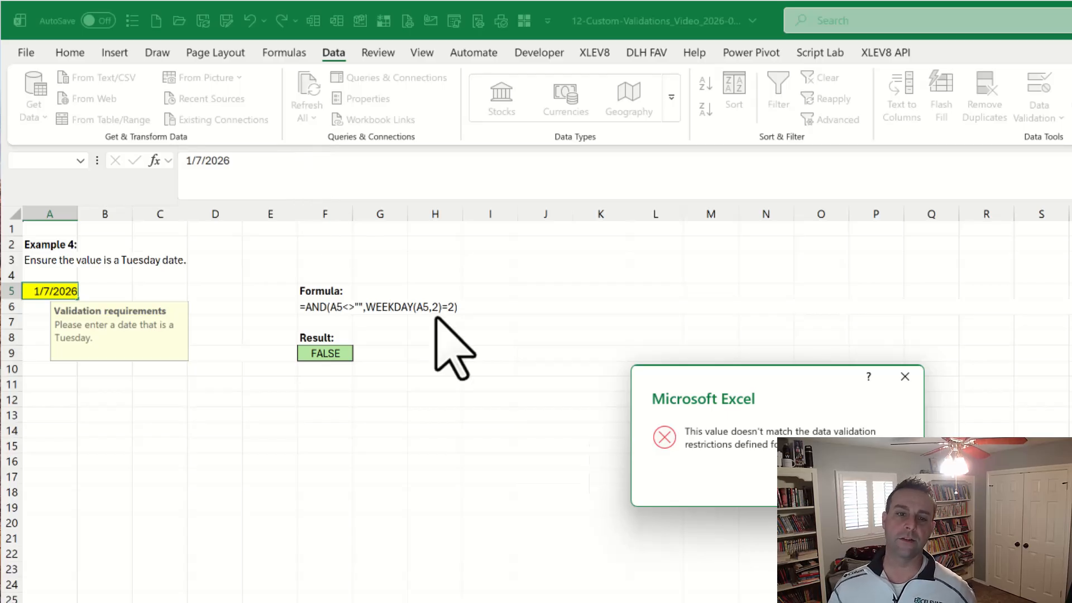
{"action": "left_click", "coordinate": [669, 473]}
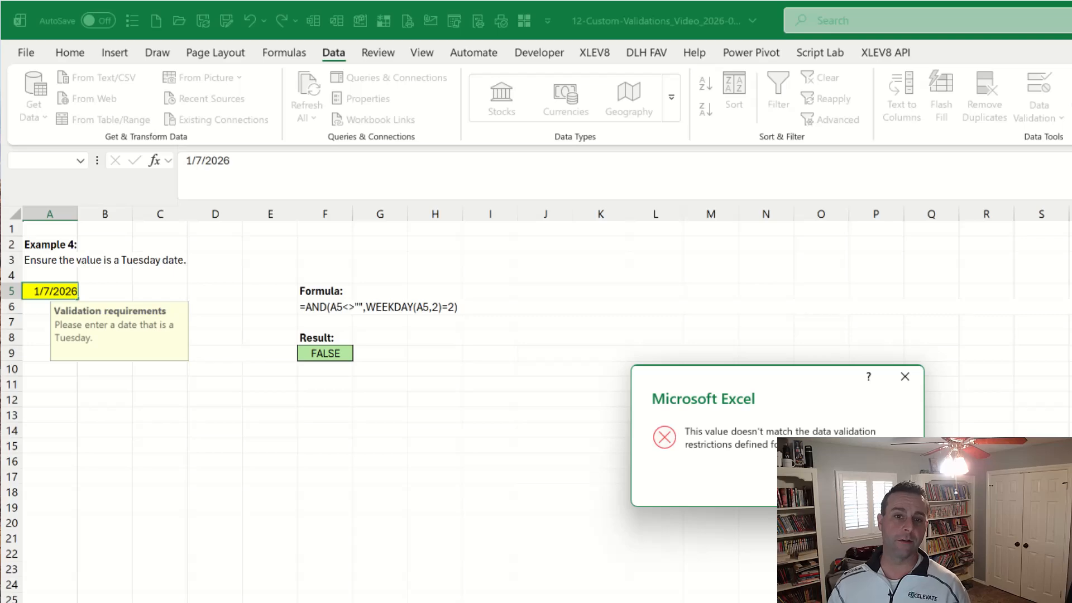
{"action": "key", "text": "Escape"}
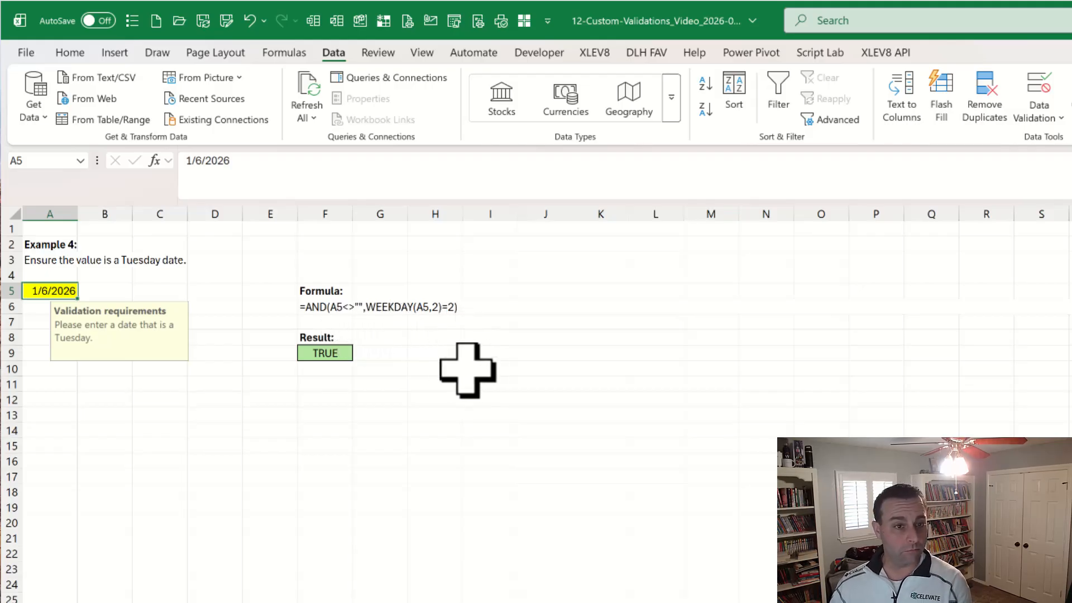
Go through the Example 5 to Example 9 sheets and examine the validation formula on each.
{"action": "key", "text": "ctrl+Page_Down"}
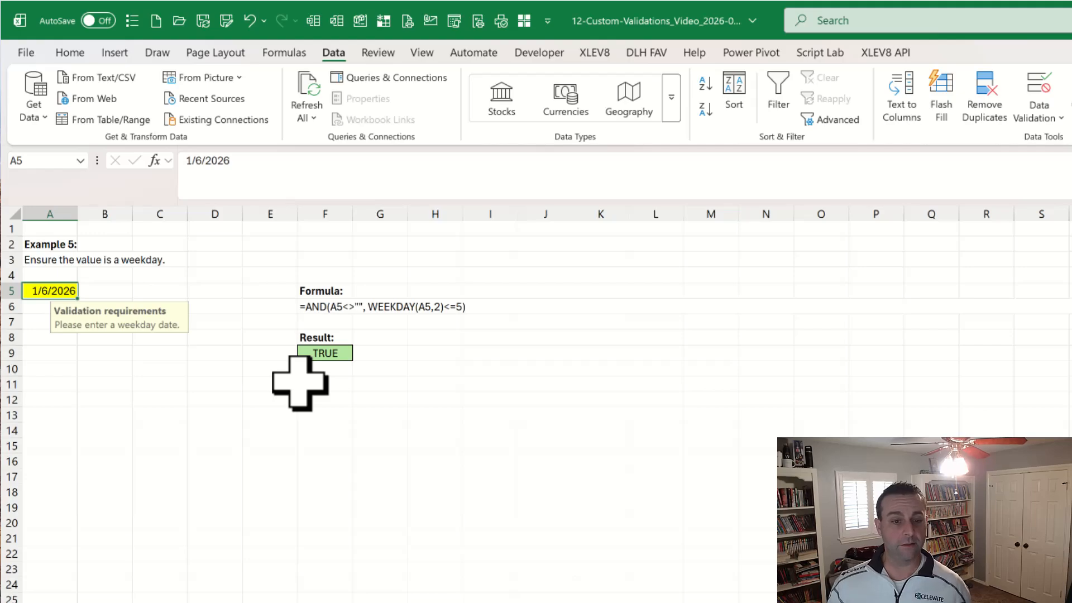
{"action": "key", "text": "ctrl+Page_Down"}
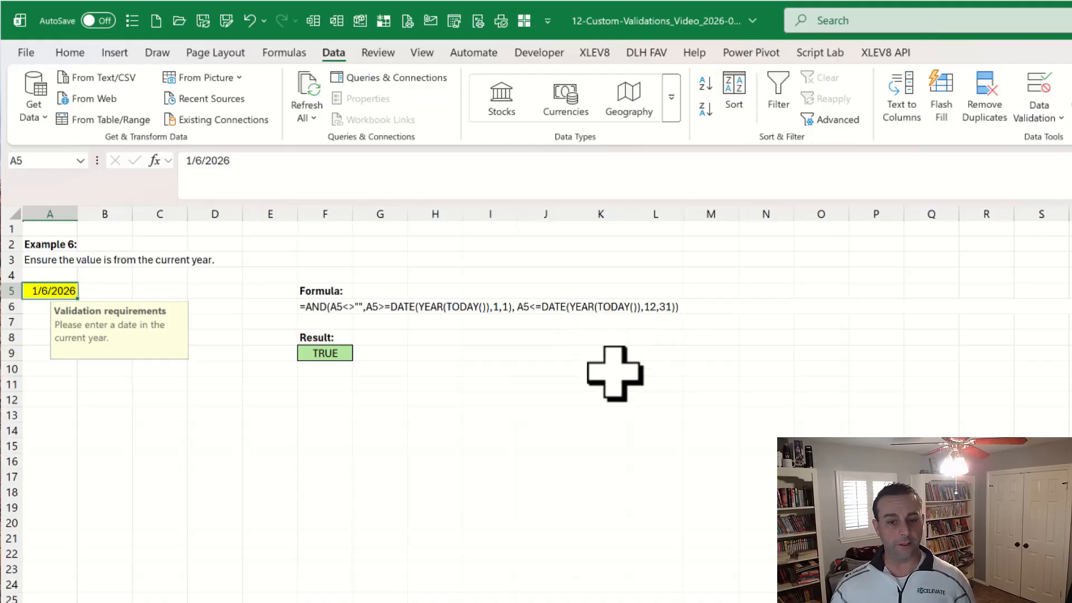
{"action": "key", "text": "ctrl+Page_Down"}
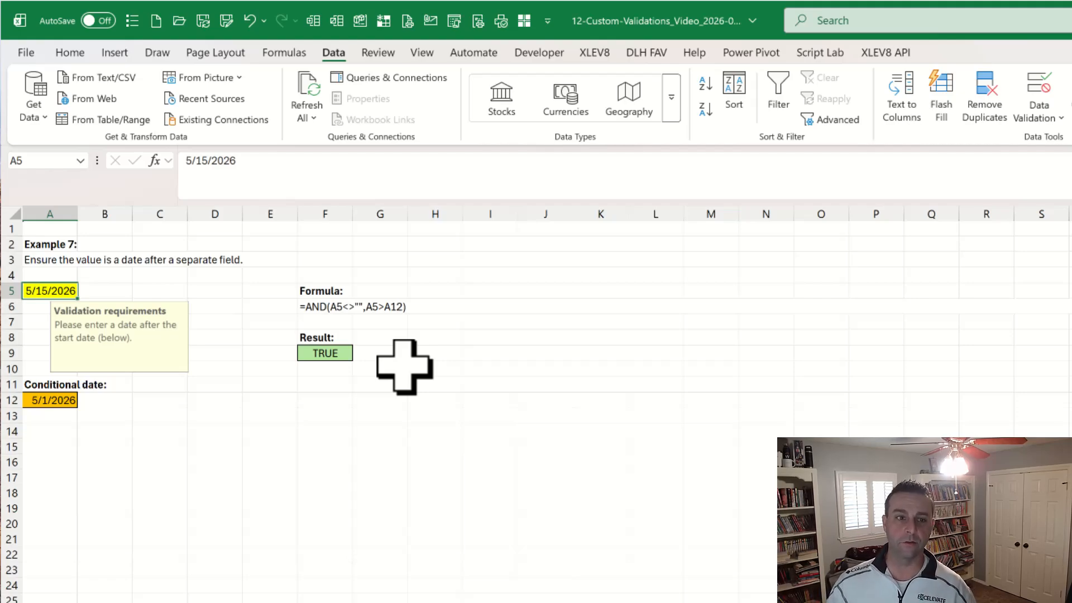
{"action": "key", "text": "ctrl+Page_Down"}
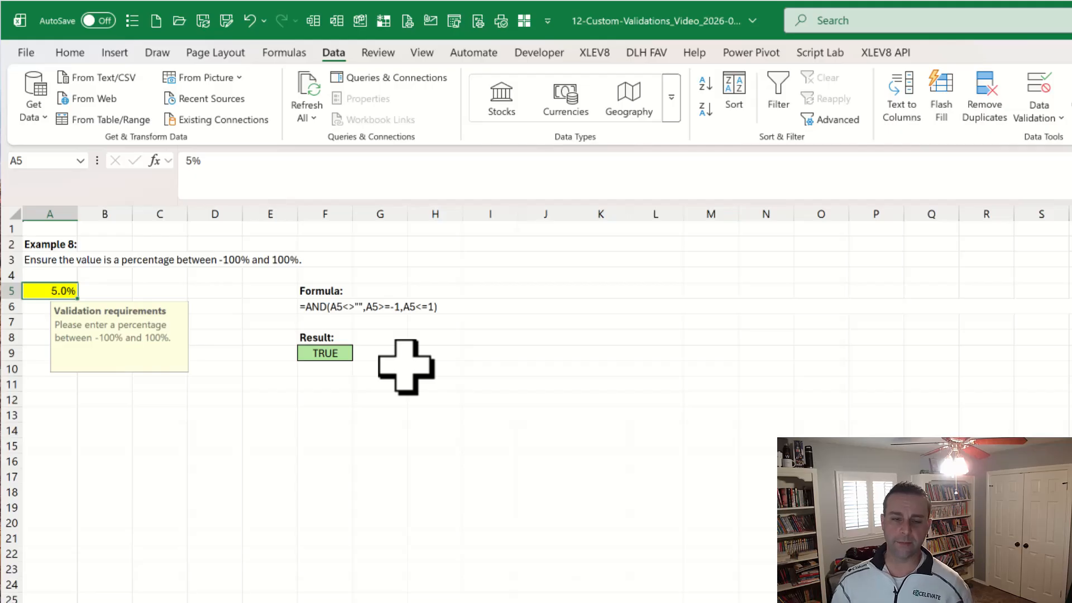
{"action": "key", "text": "ctrl+Page_Down"}
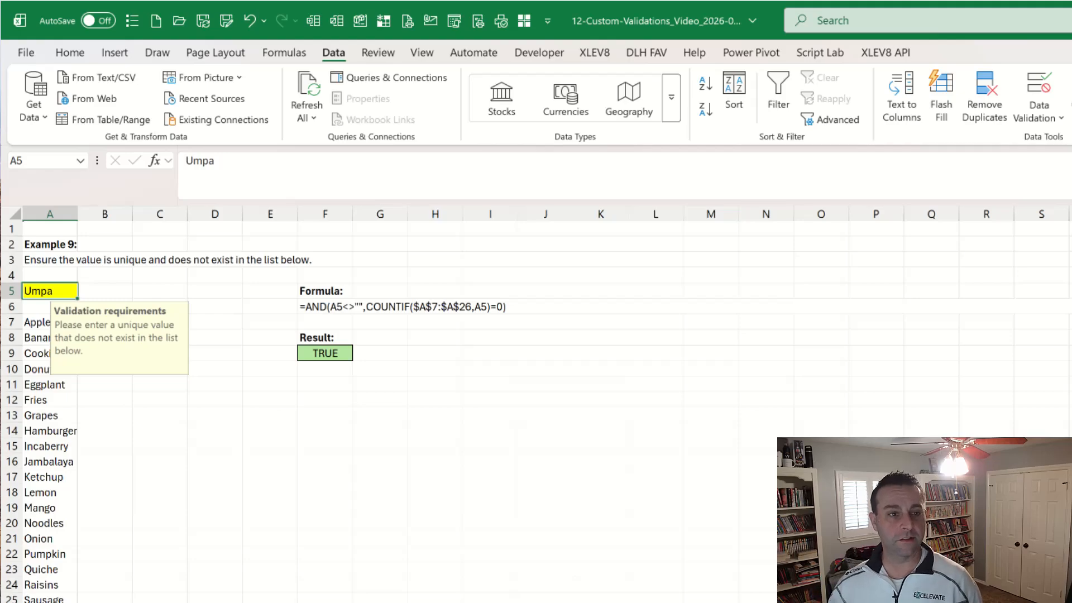
Try to enter Onion in A5 on the Example 9 sheet to test the uniqueness rule, and discard the entry.
{"action": "type", "text": "O"}
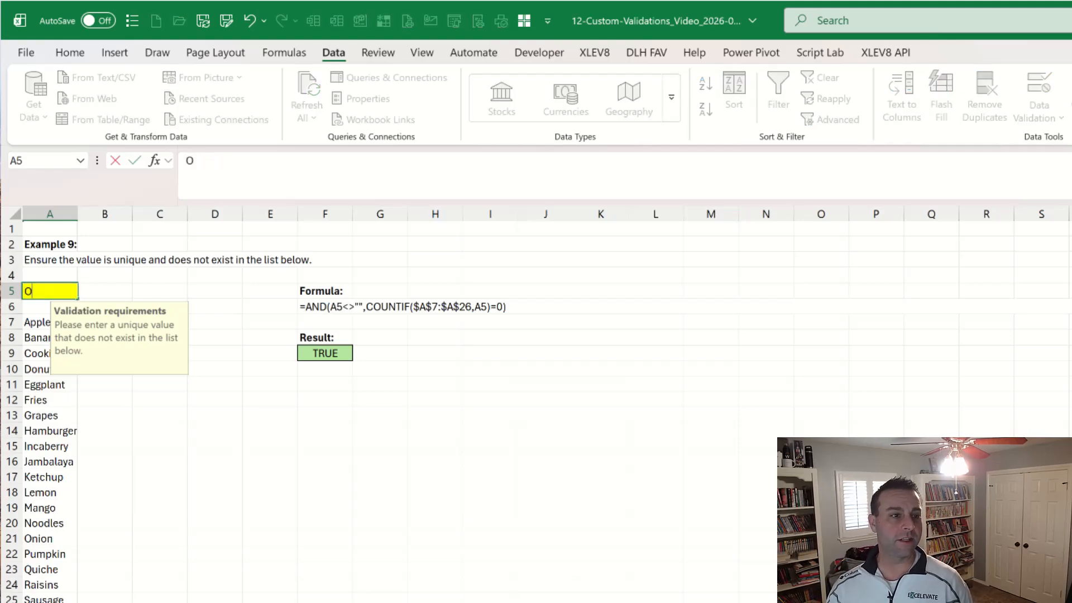
{"action": "type", "text": "nion"}
{"action": "key", "text": "Return"}
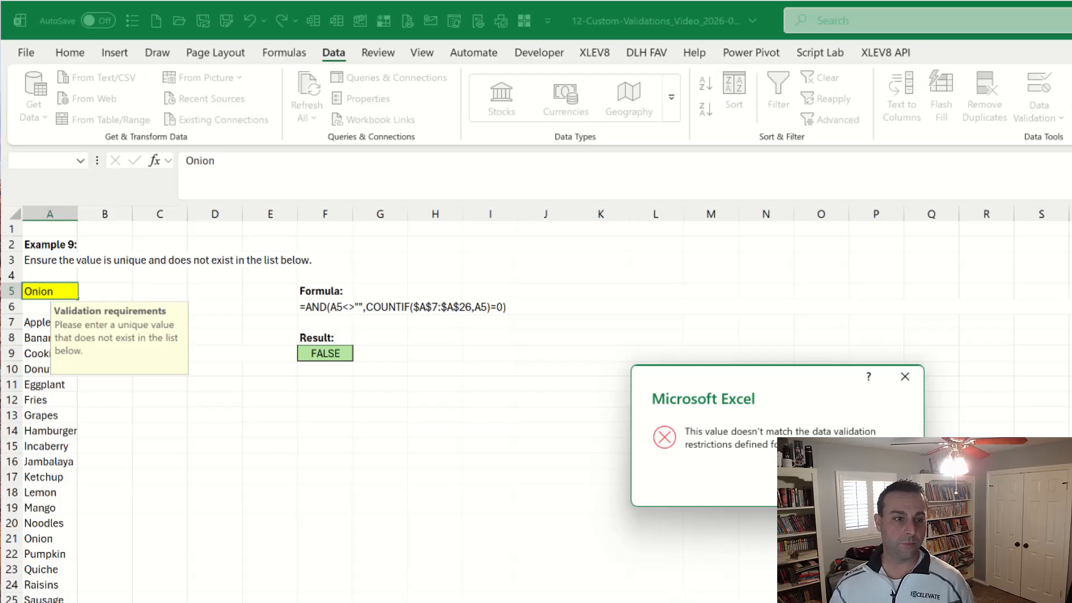
{"action": "key", "text": "Escape"}
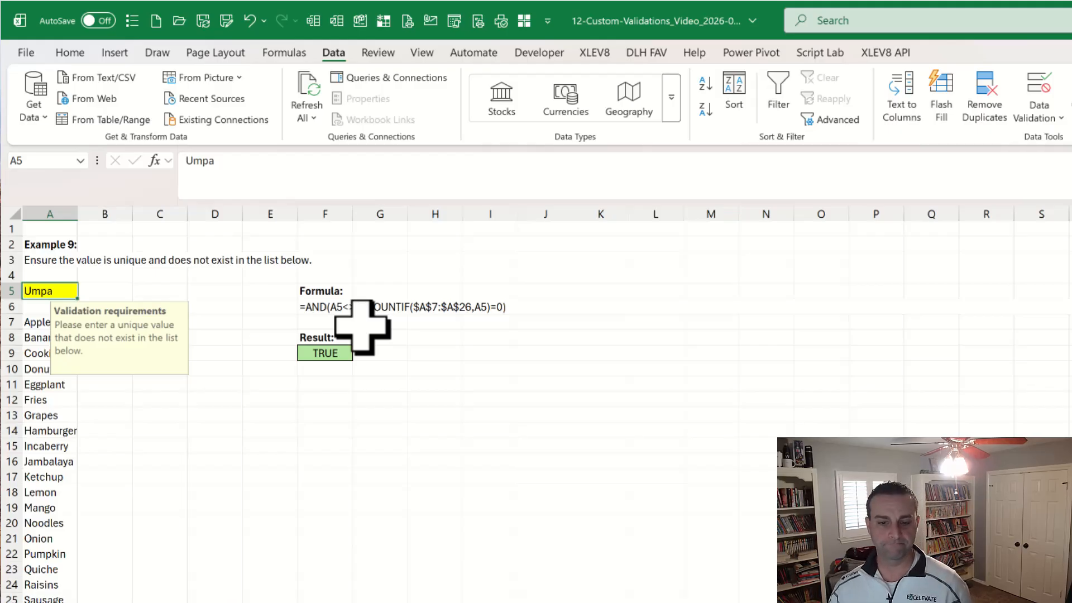
Continue past the Example 10 sheet to Example 11, try removing "com" from the email address in A5, and discard the edit.
{"action": "key", "text": "ctrl+Page_Down"}
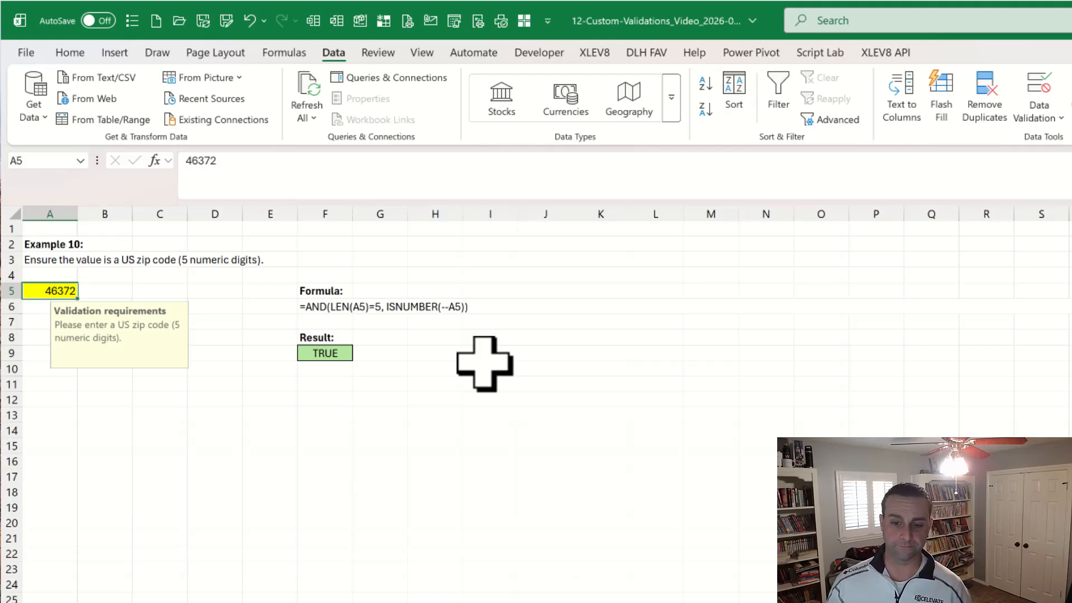
{"action": "key", "text": "ctrl+Page_Down"}
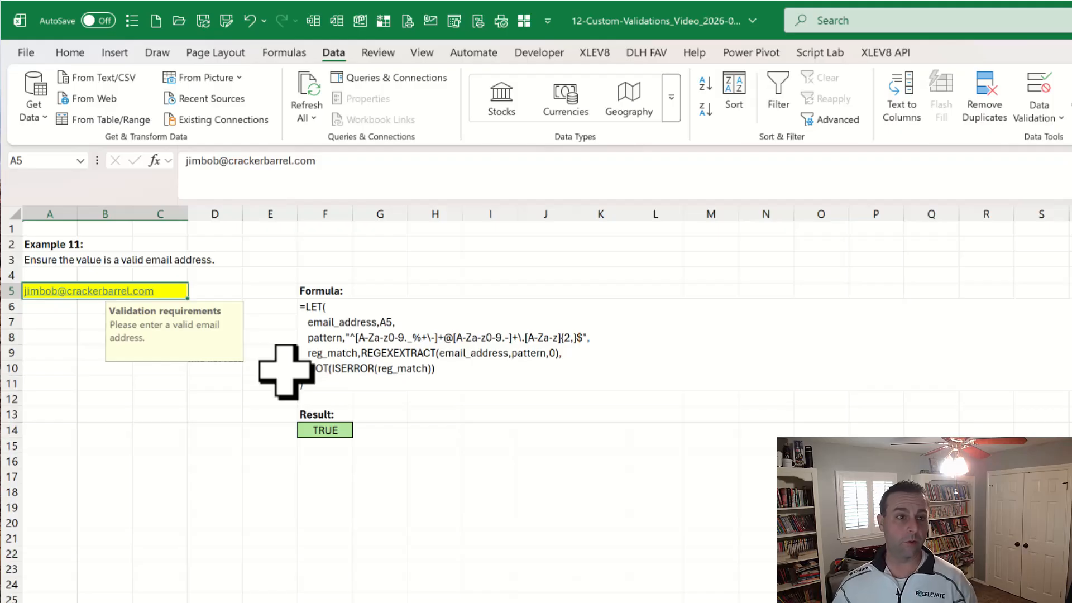
{"action": "double_click", "coordinate": [302, 161]}
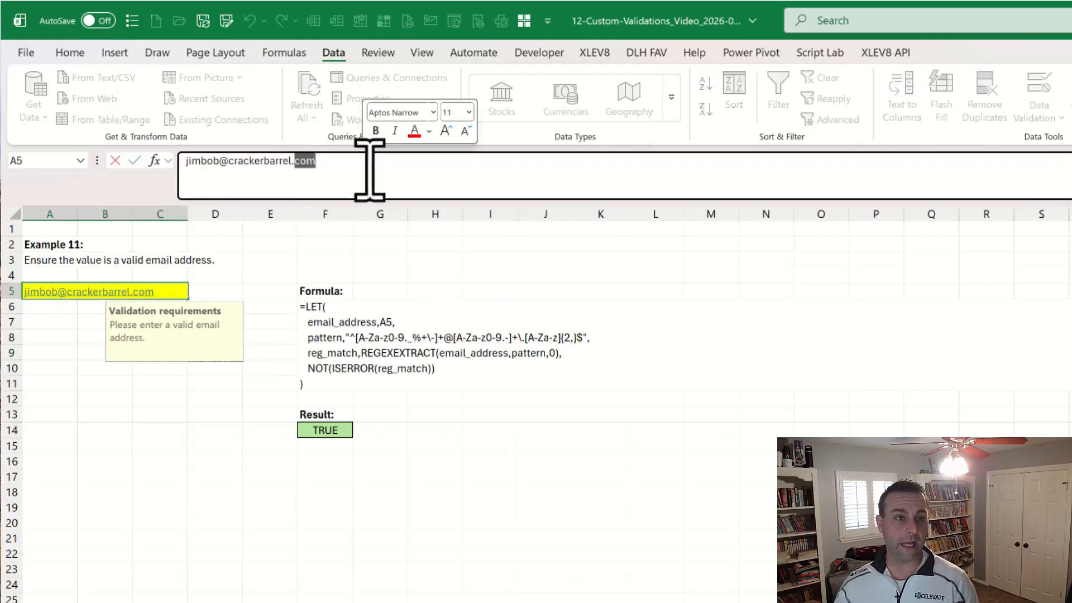
{"action": "key", "text": "BackSpace"}
{"action": "key", "text": "Return"}
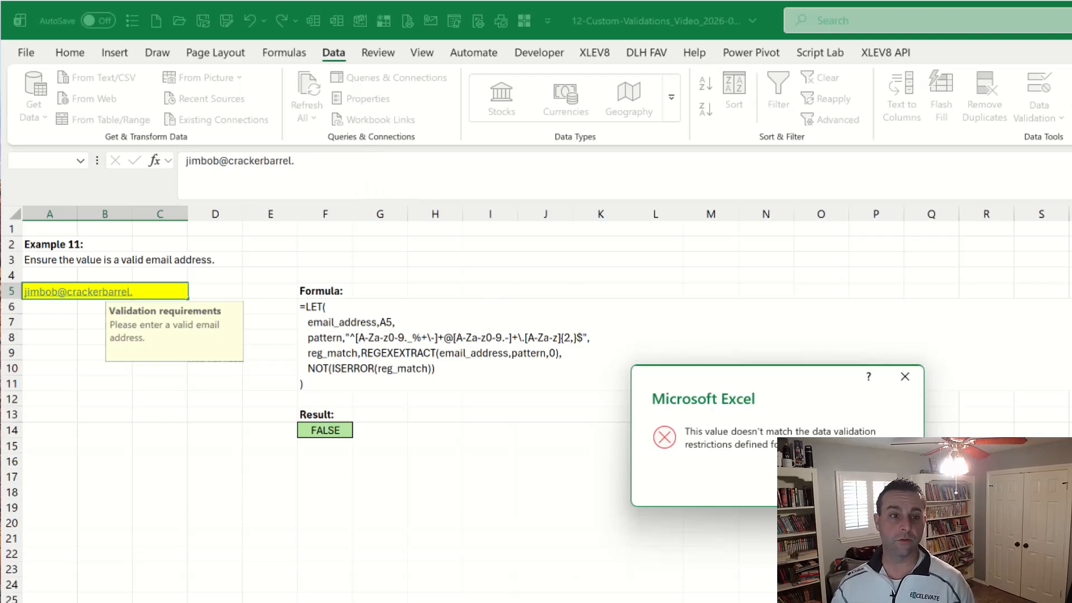
{"action": "key", "text": "Escape"}
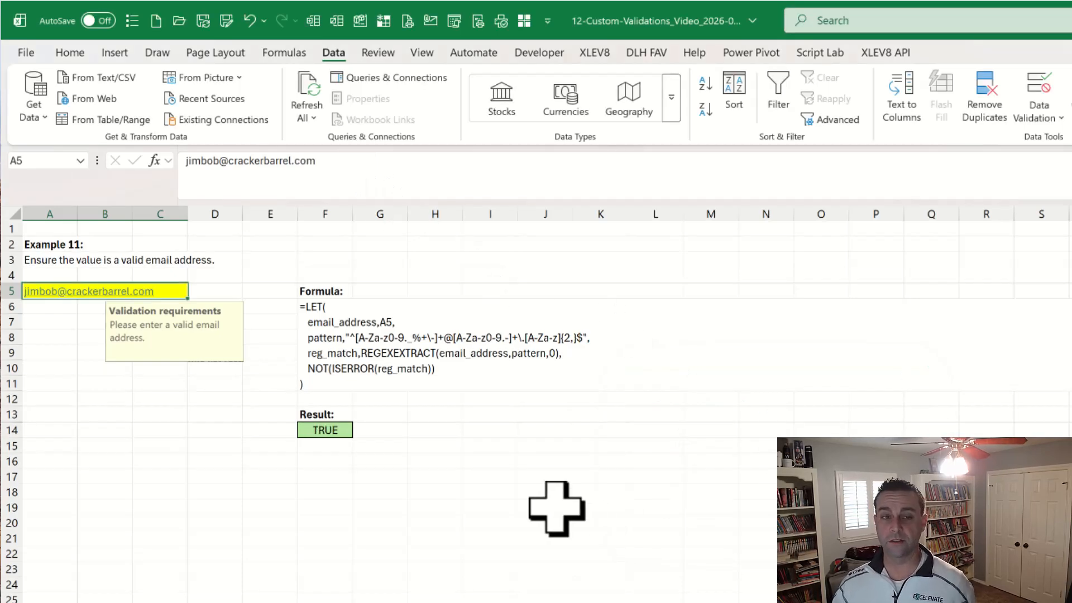